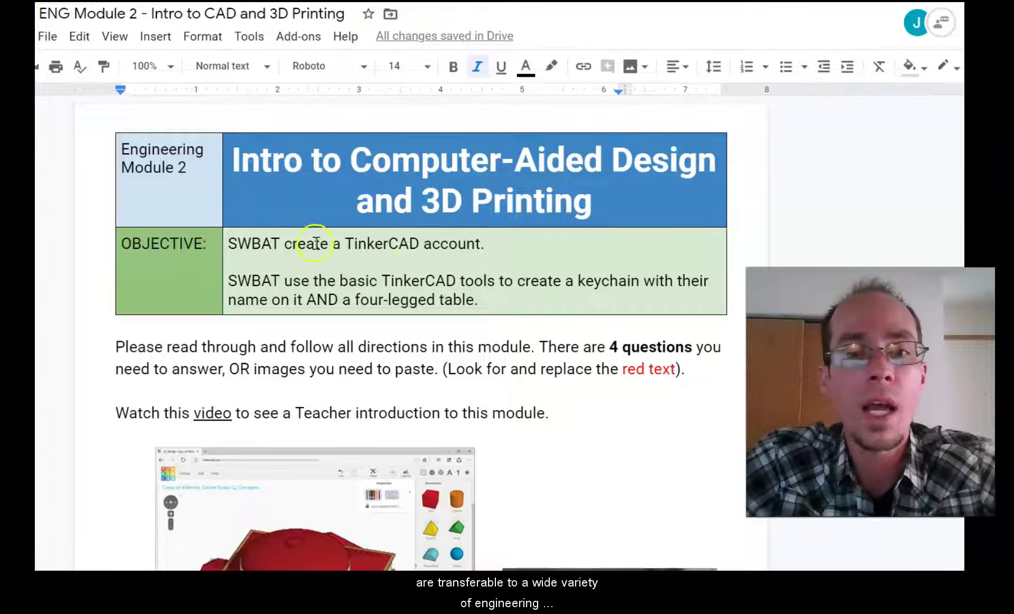
Step: Scroll down to the TinkerCAD building screenshot beside the Baby Yoda photo and select the screenshot
scroll(316, 269, down, 3)
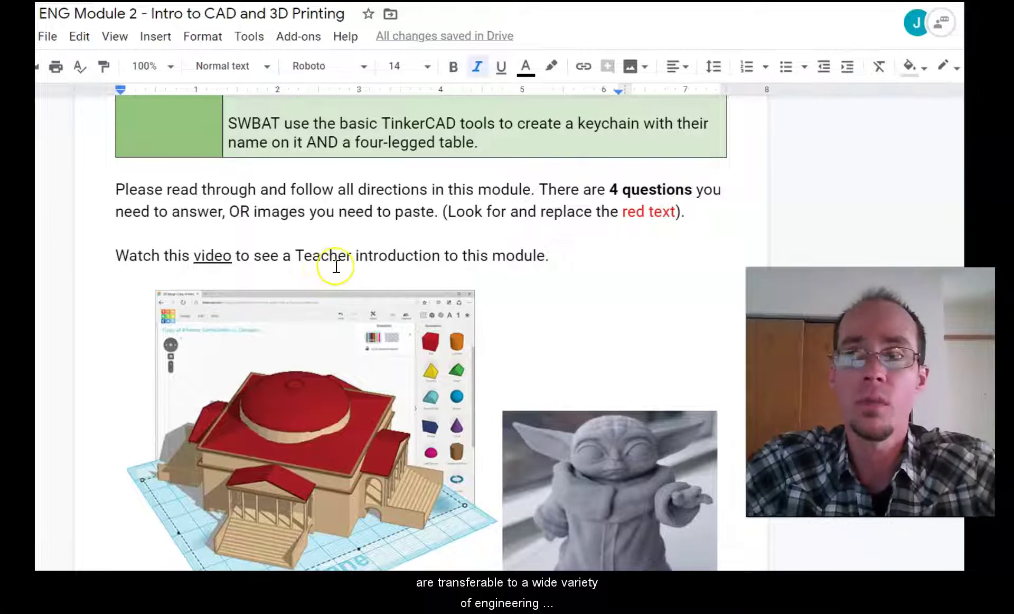
scroll(316, 285, down, 3)
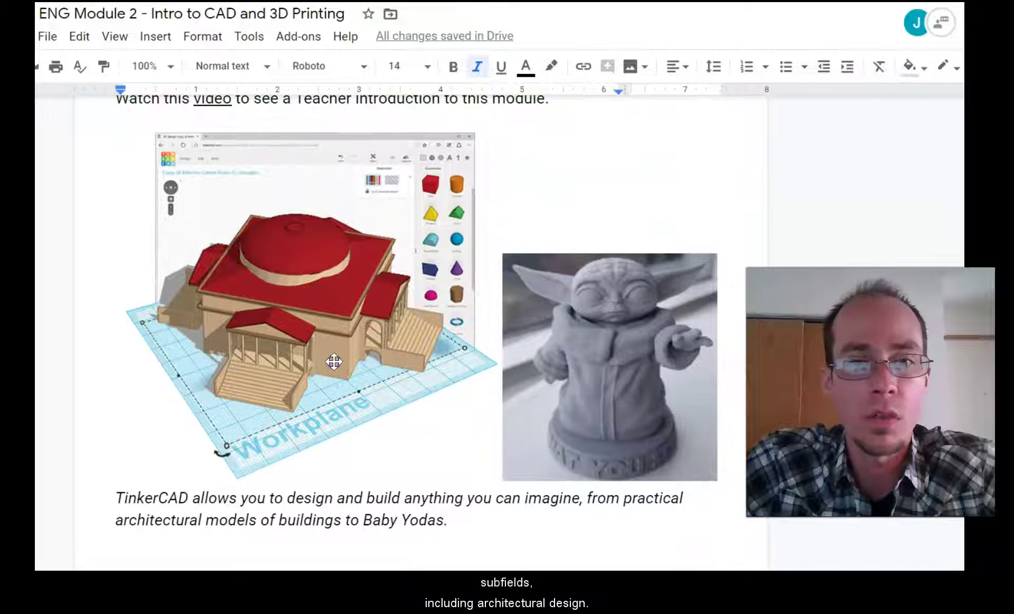
click(334, 361)
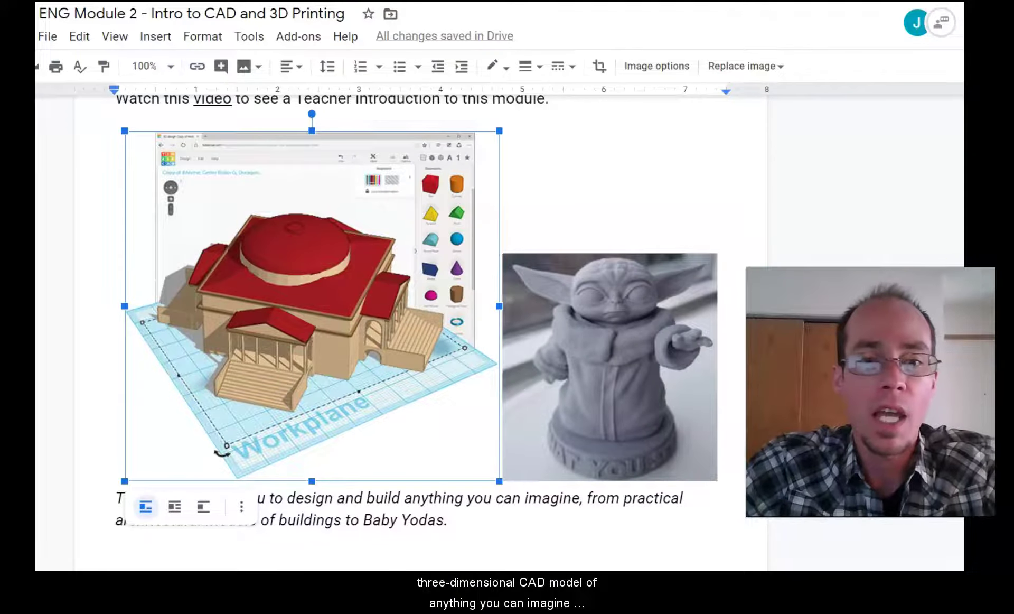
Step: Select the 3D printer picture in the VOCAB table, then orbit the Mystery object in TinkerCAD
scroll(629, 317, down, 15)
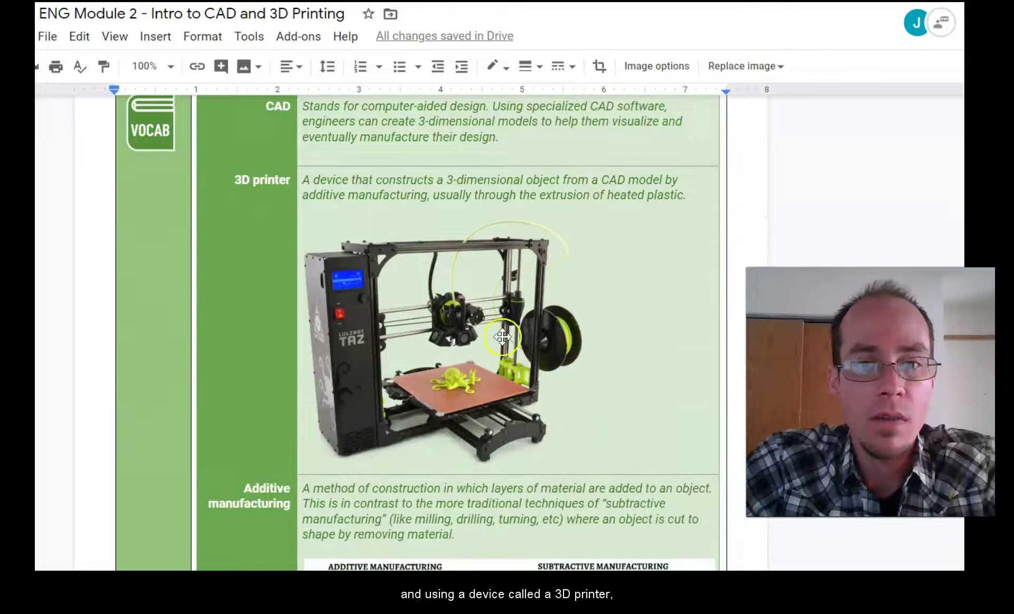
click(503, 336)
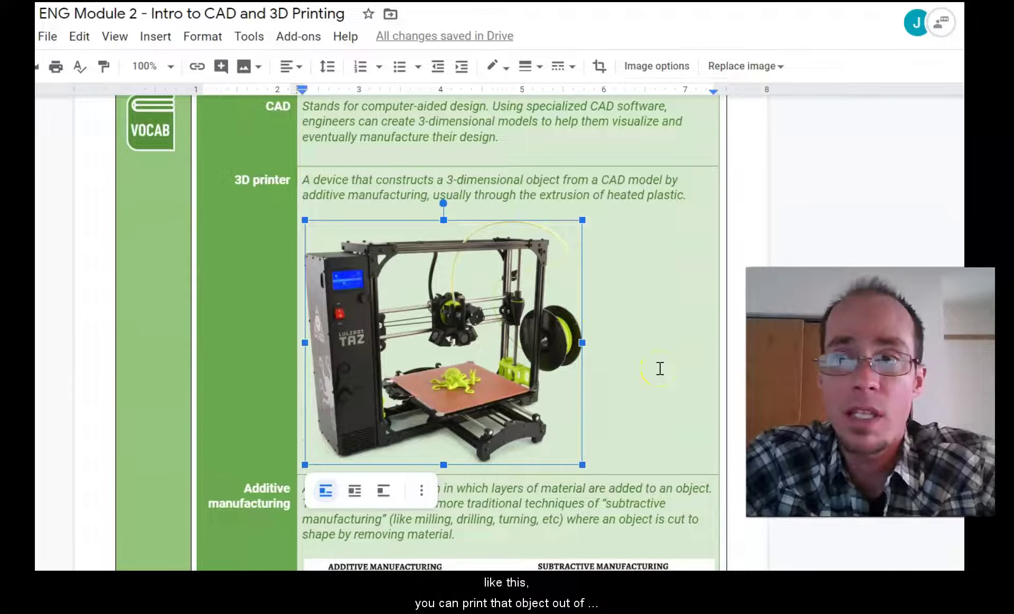
scroll(658, 370, up, 15)
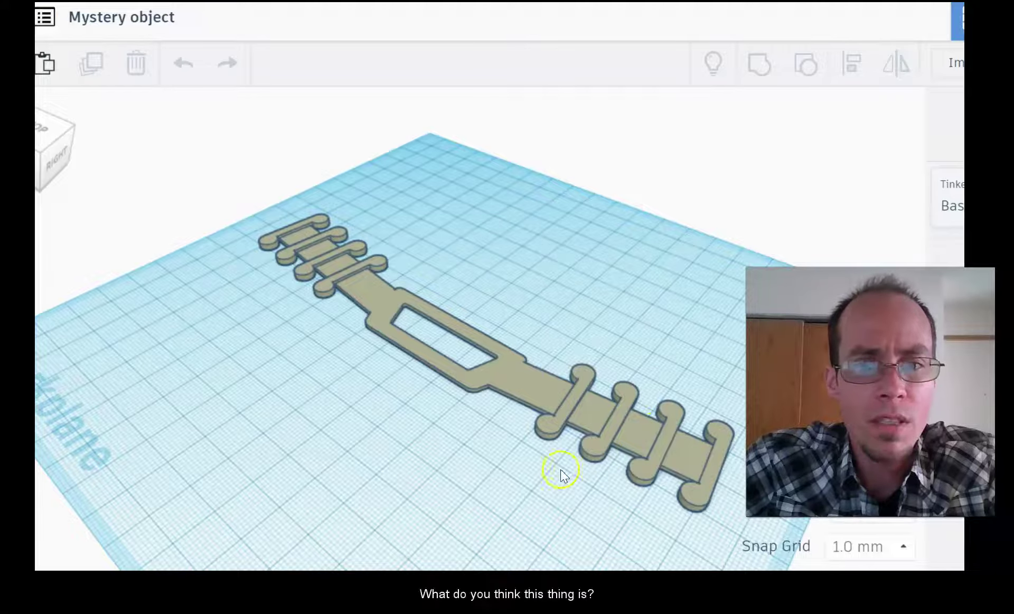
mouse_move(560, 470)
right_down()
mouse_move(525, 452)
mouse_move(538, 428)
mouse_move(569, 460)
mouse_move(582, 518)
right_up()
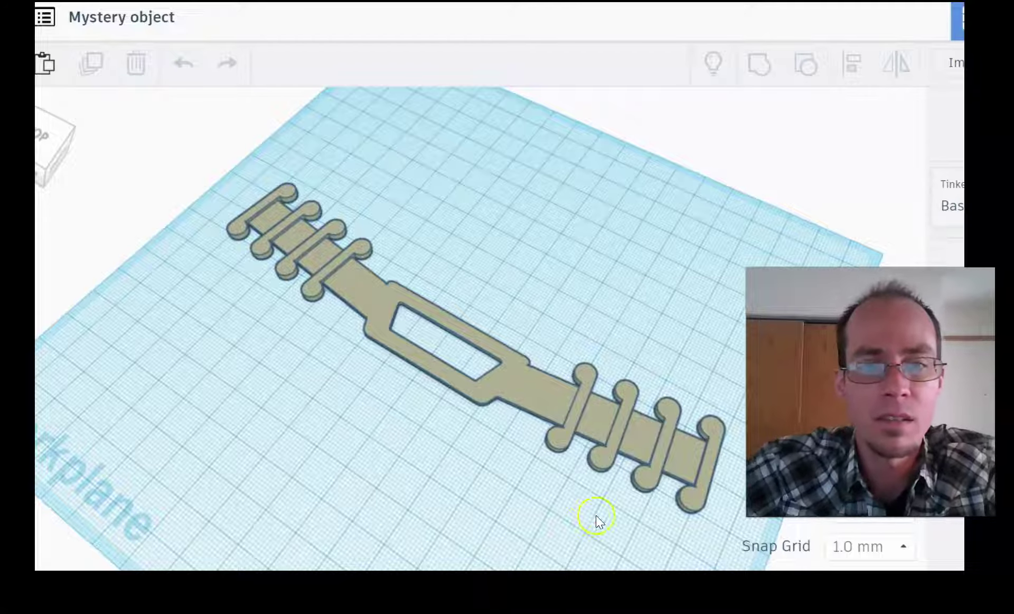
Step: Orbit the Mystery object down to a low side view
mouse_move(414, 493)
right_down()
mouse_move(568, 445)
mouse_move(699, 430)
mouse_move(761, 449)
mouse_move(464, 487)
mouse_move(394, 472)
mouse_move(390, 461)
right_up()
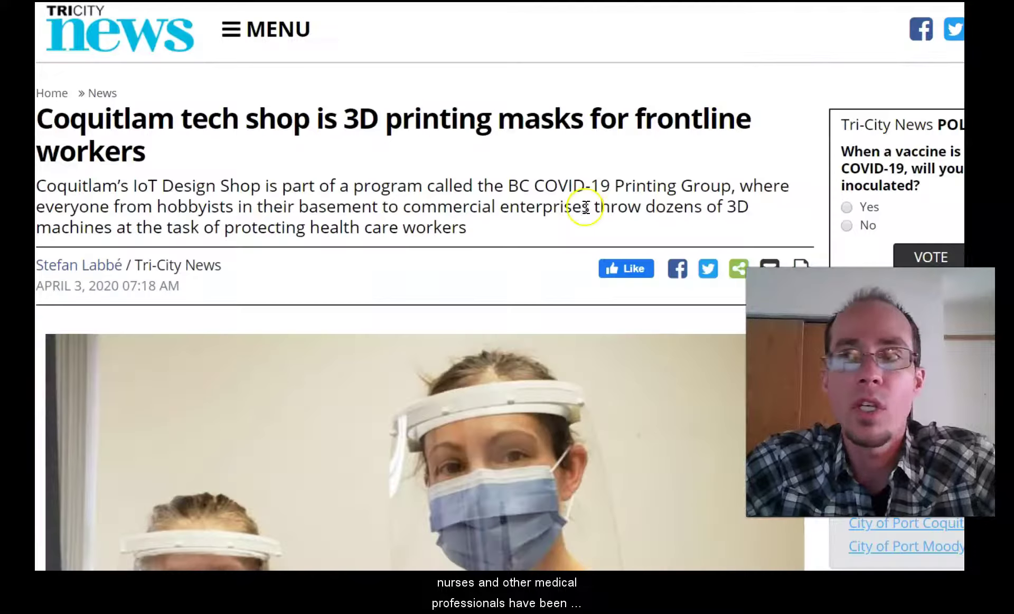
Step: Scroll the masks article past the ear-protector photo to the '3D printing for PPE' video
scroll(509, 226, down, 4)
scroll(324, 275, down, 3)
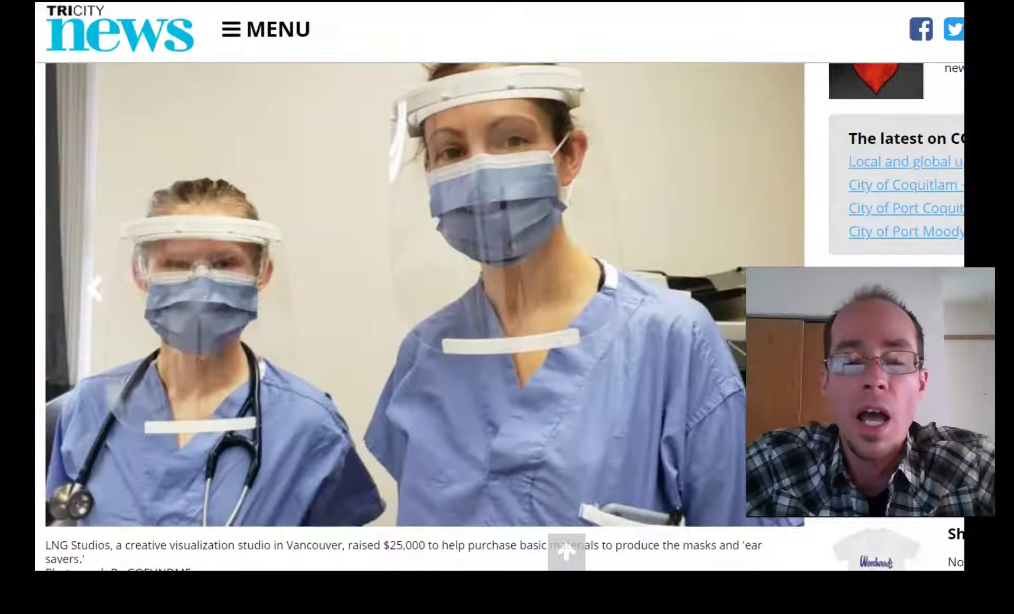
scroll(369, 253, down, 8)
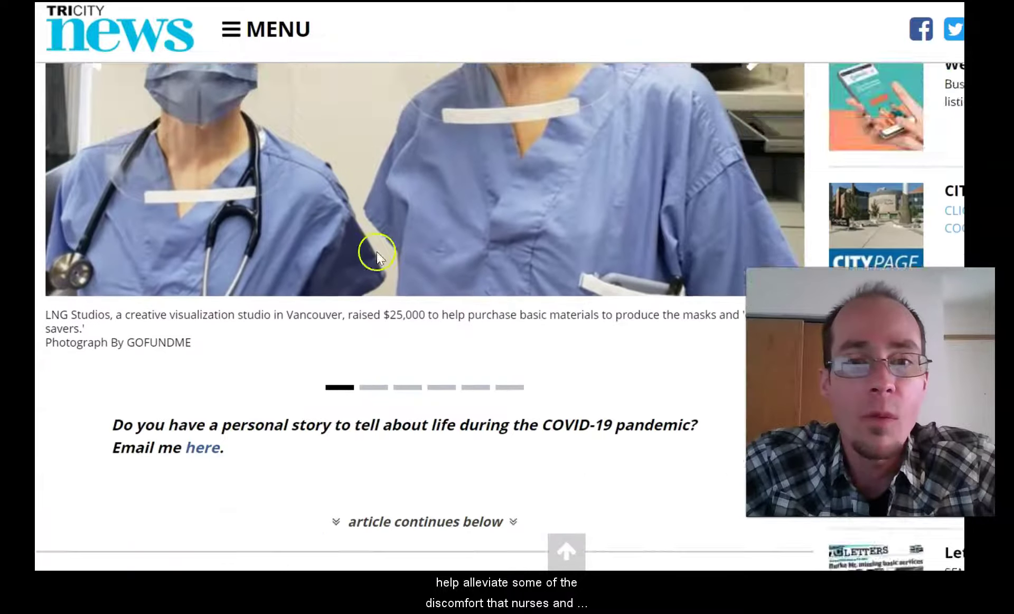
scroll(368, 264, down, 15)
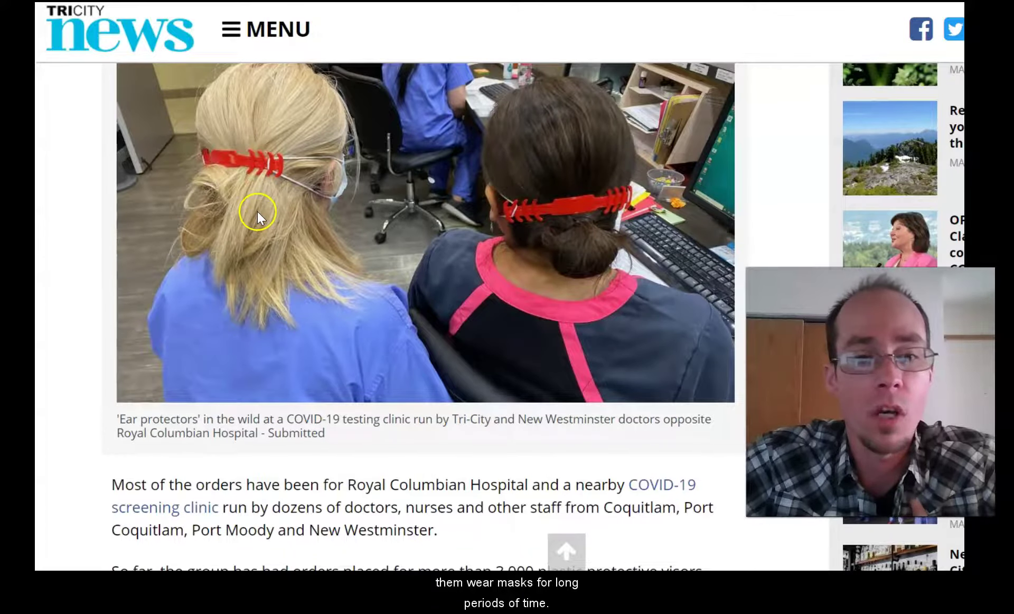
scroll(259, 214, down, 5)
scroll(258, 216, down, 15)
scroll(260, 226, up, 3)
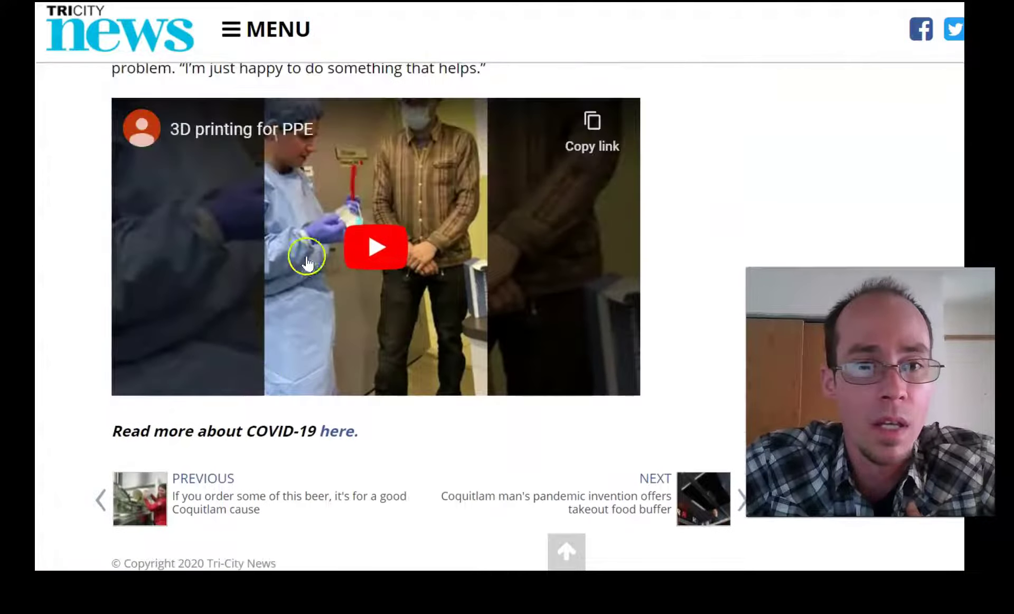
Step: Play the embedded '3D printing for PPE' YouTube video
click(403, 244)
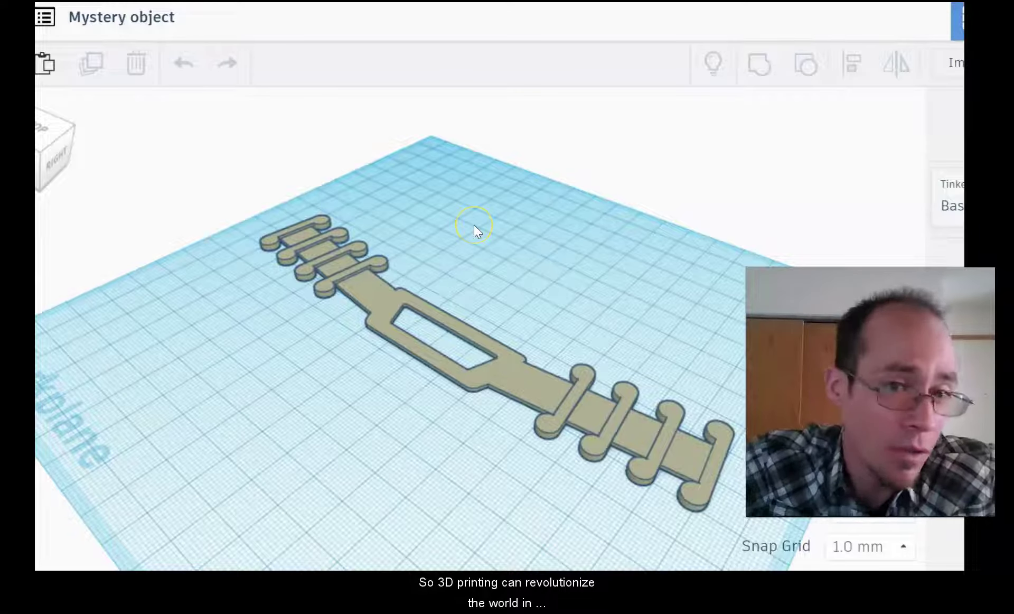
Step: Click an empty spot on the TinkerCAD workplane
click(457, 233)
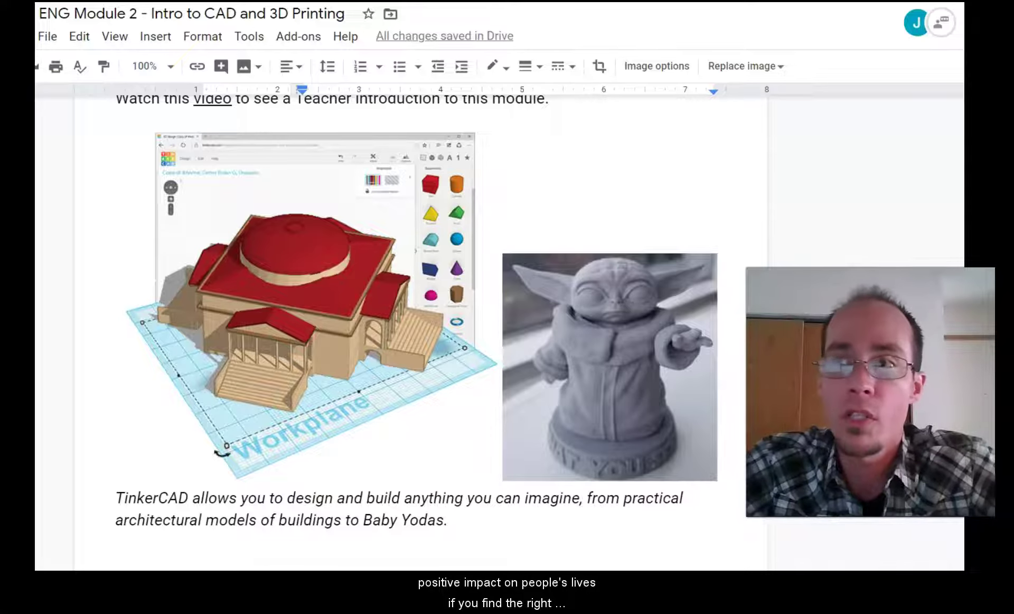
scroll(664, 260, down, 15)
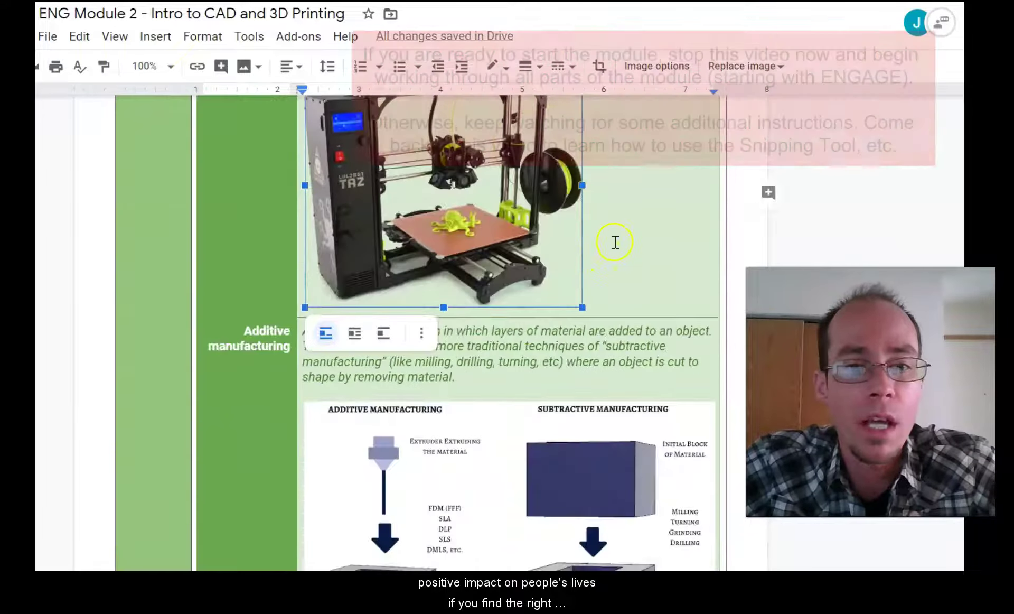
scroll(616, 242, down, 3)
scroll(665, 198, down, 5)
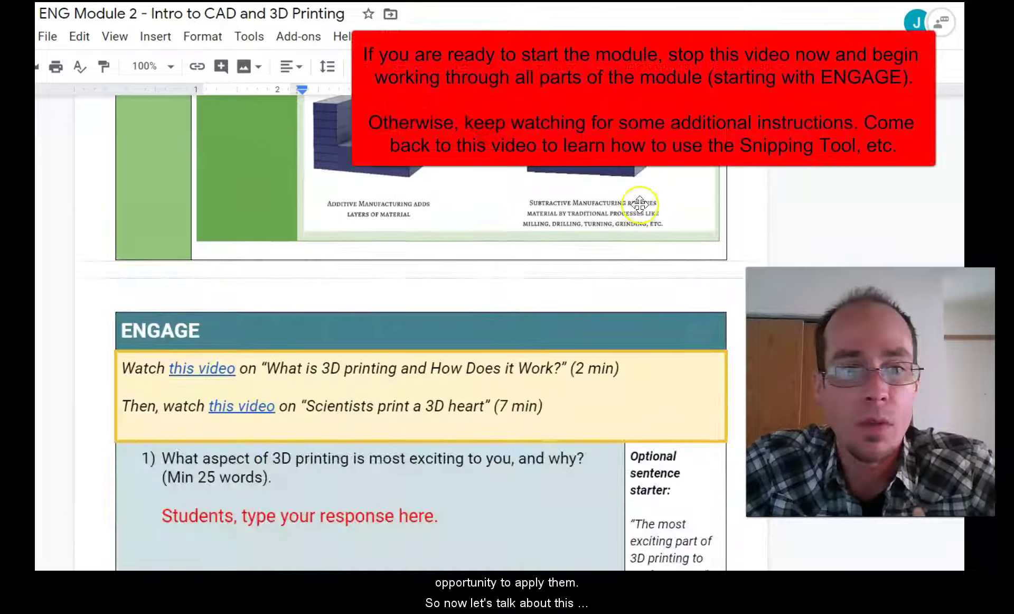
scroll(640, 204, down, 3)
drag(412, 245, 206, 189)
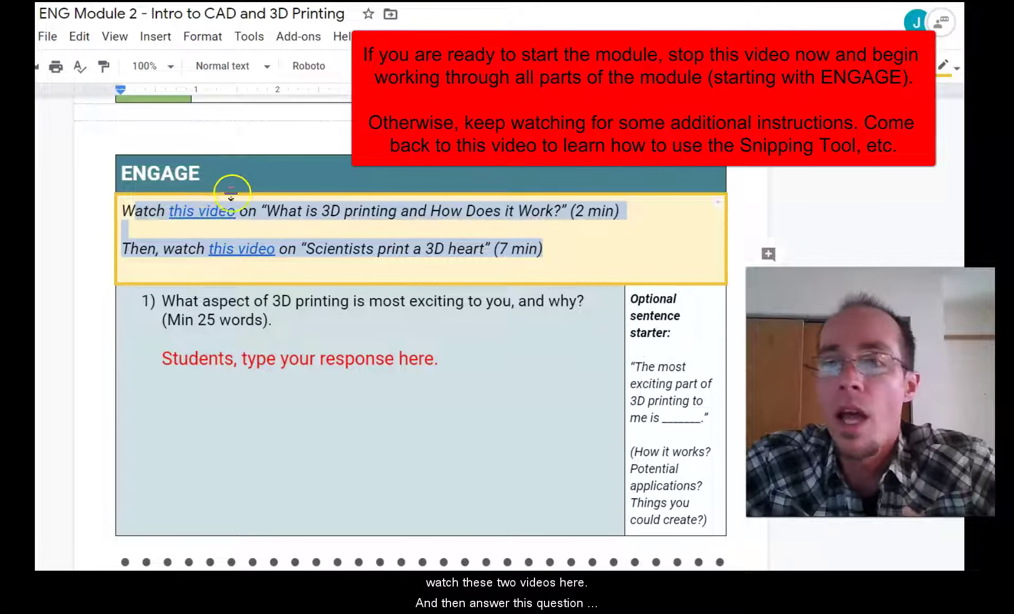
drag(416, 357, 154, 351)
scroll(394, 339, down, 10)
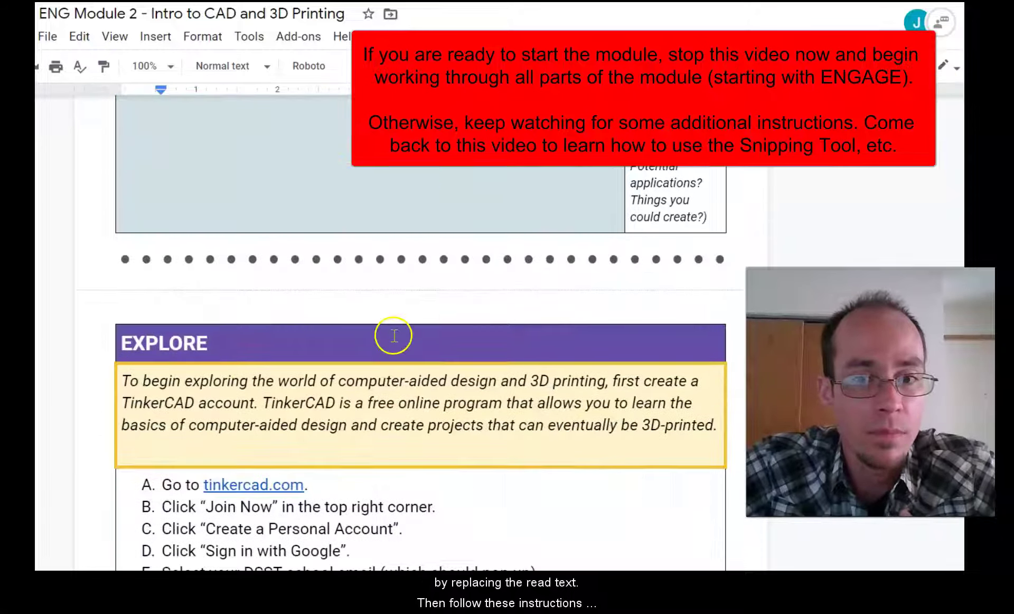
scroll(383, 328, down, 1)
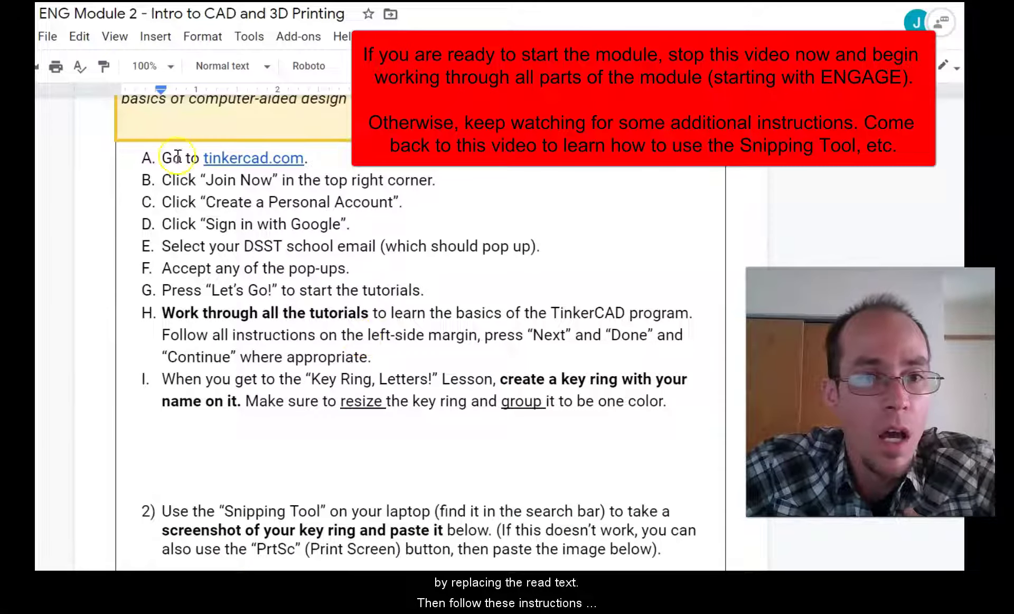
drag(162, 158, 666, 395)
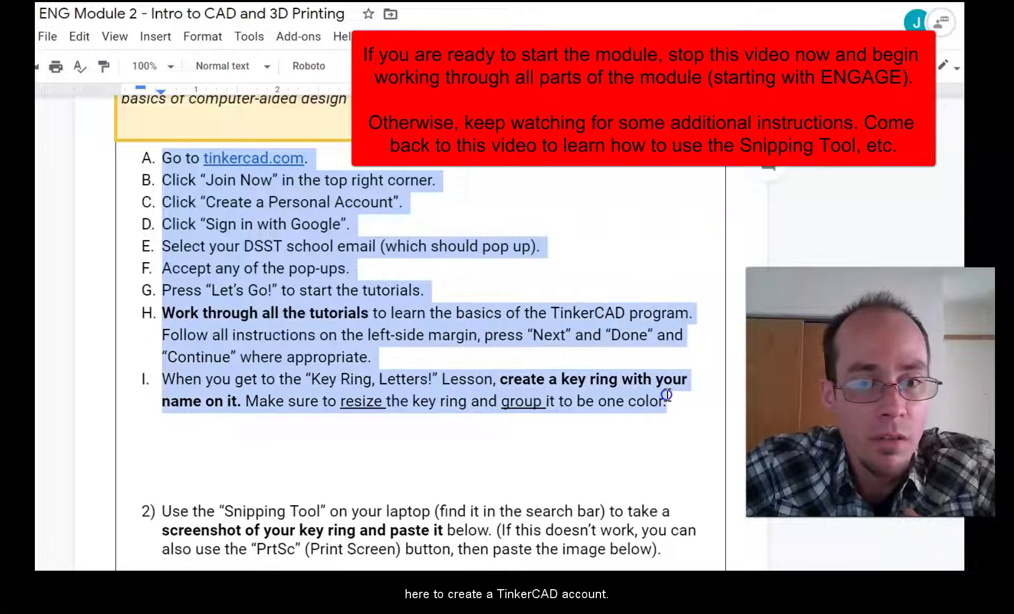
click(287, 182)
drag(309, 159, 201, 159)
click(235, 196)
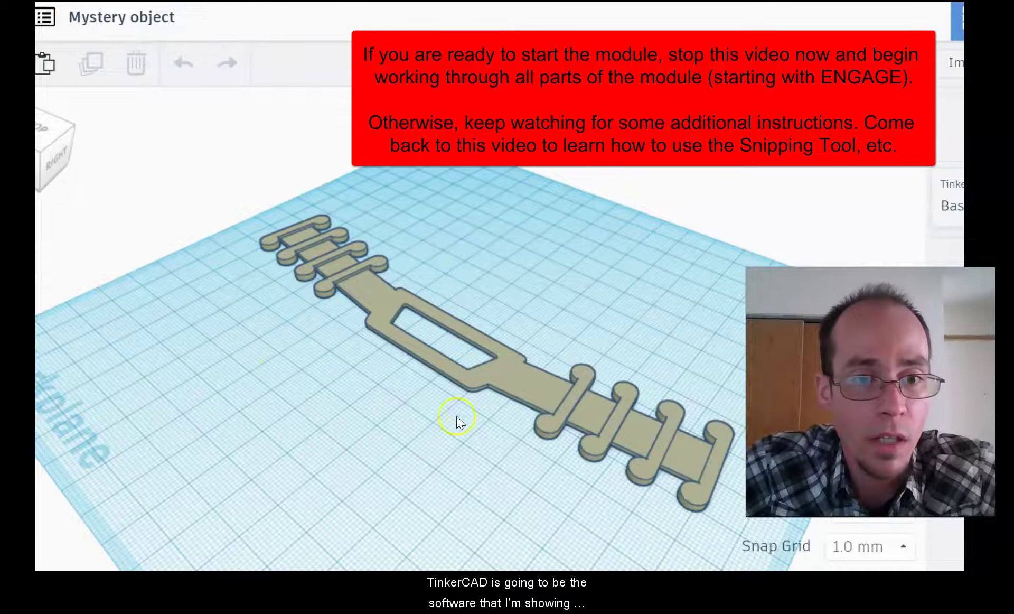
right_drag(456, 416, 515, 442)
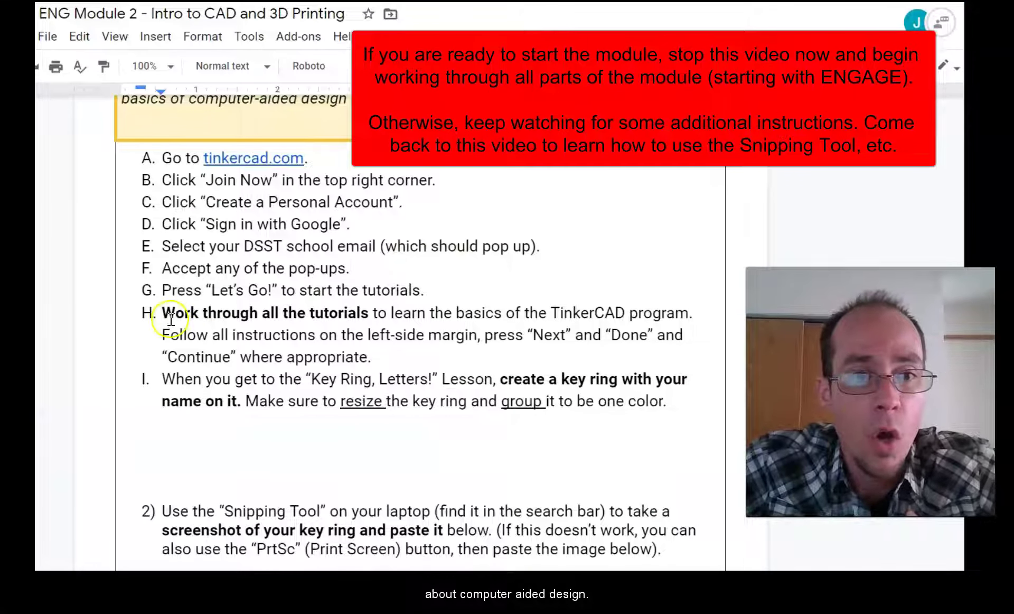
drag(162, 312, 368, 314)
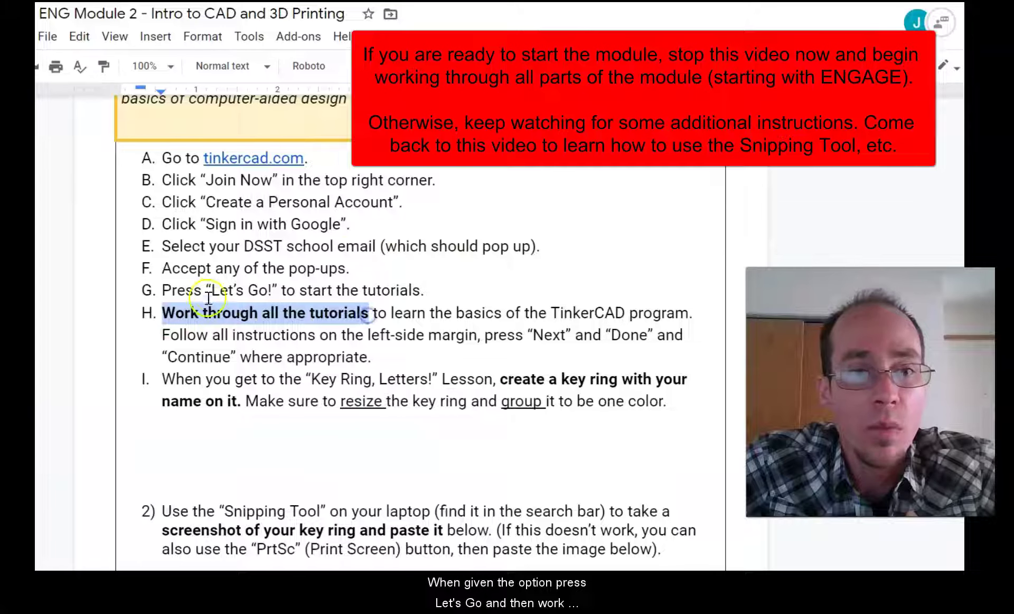
drag(211, 290, 272, 290)
drag(176, 313, 358, 311)
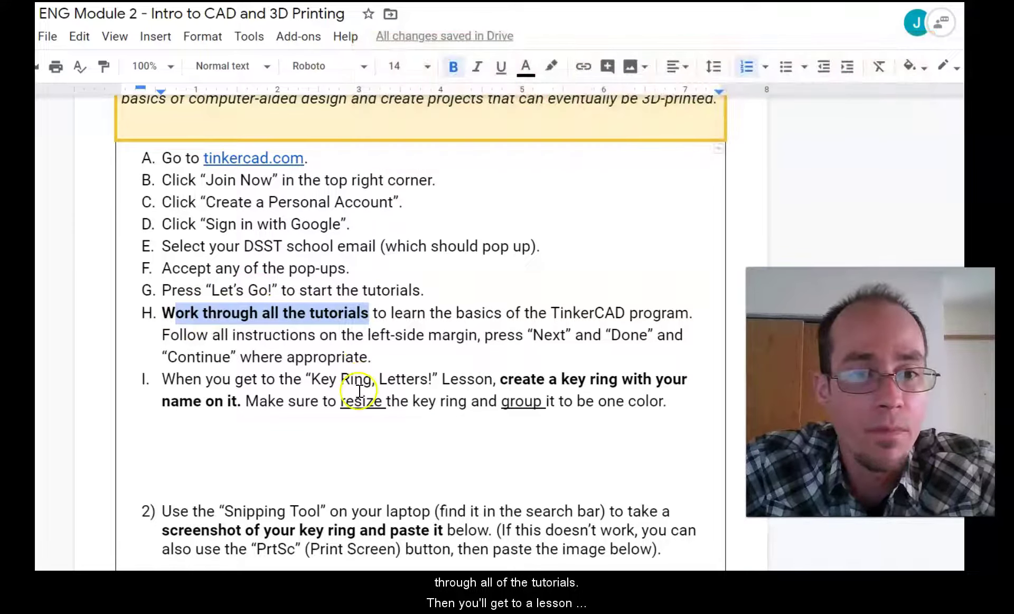
drag(306, 379, 439, 378)
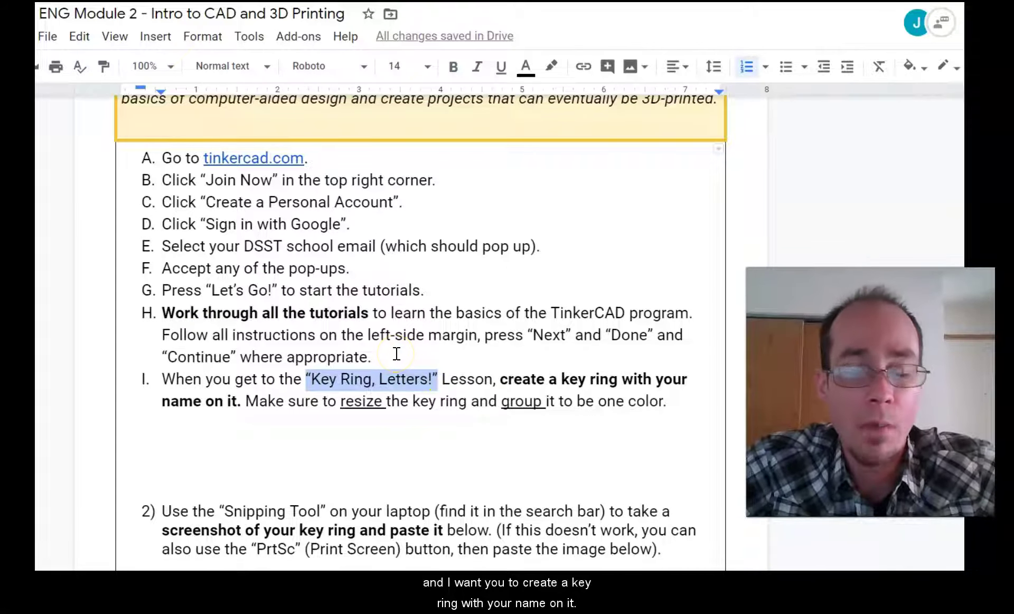
click(432, 401)
drag(521, 403, 593, 401)
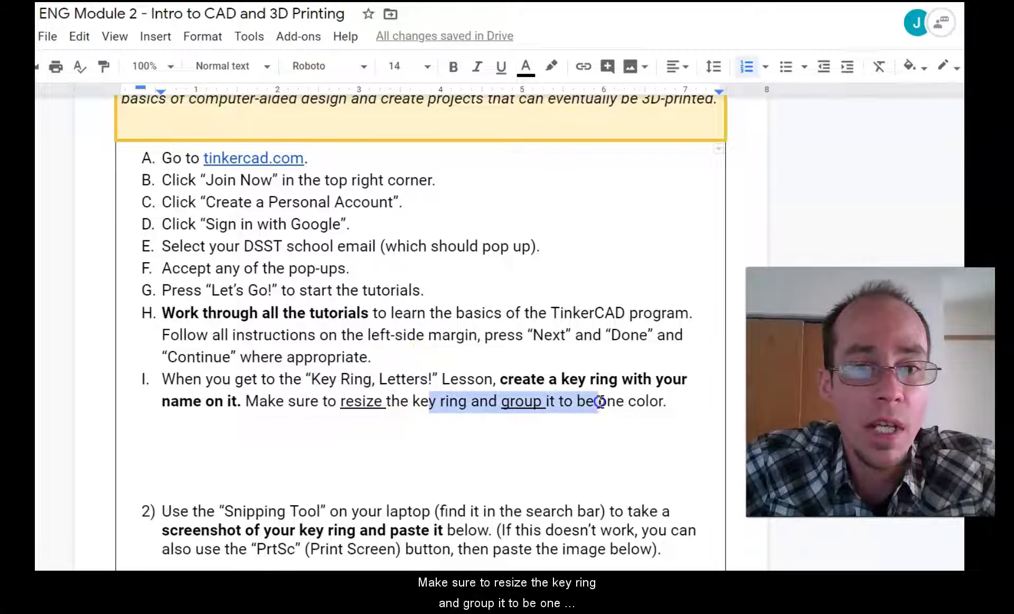
Step: Highlight the words 'Snipping Tool' in step 2 of the instructions
scroll(283, 249, down, 5)
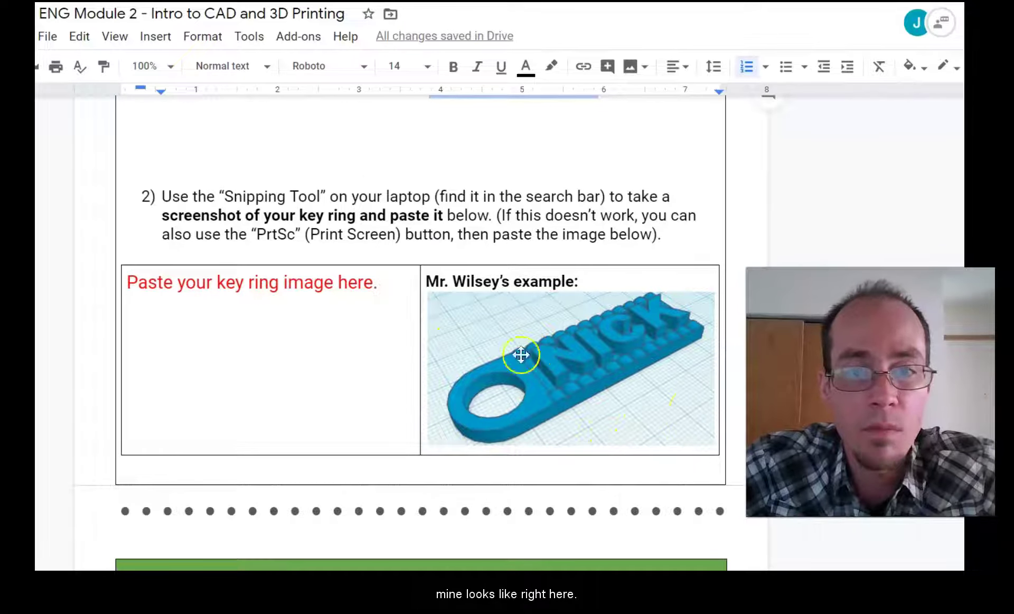
click(425, 208)
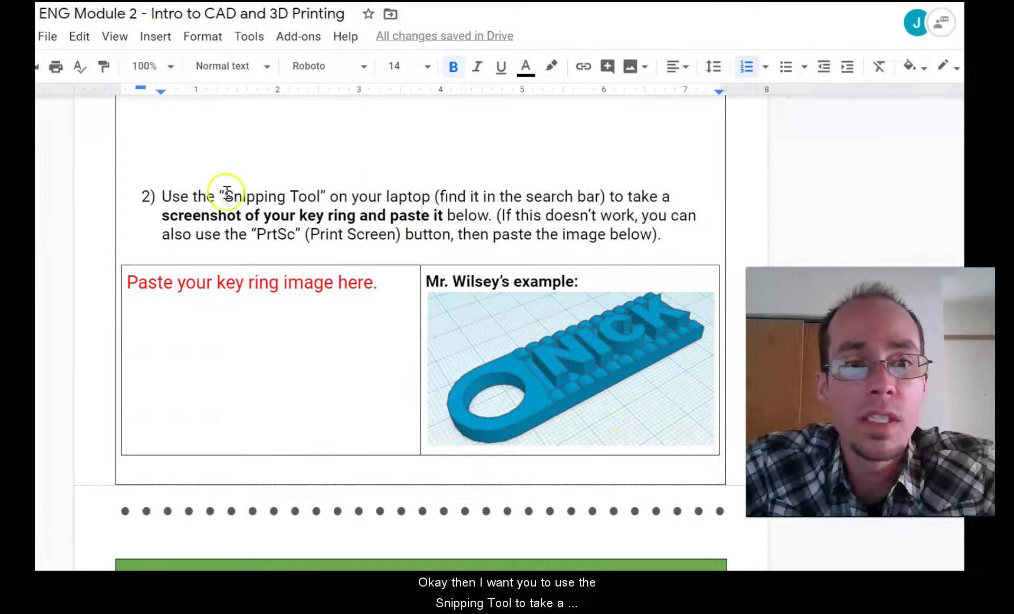
drag(225, 197, 319, 197)
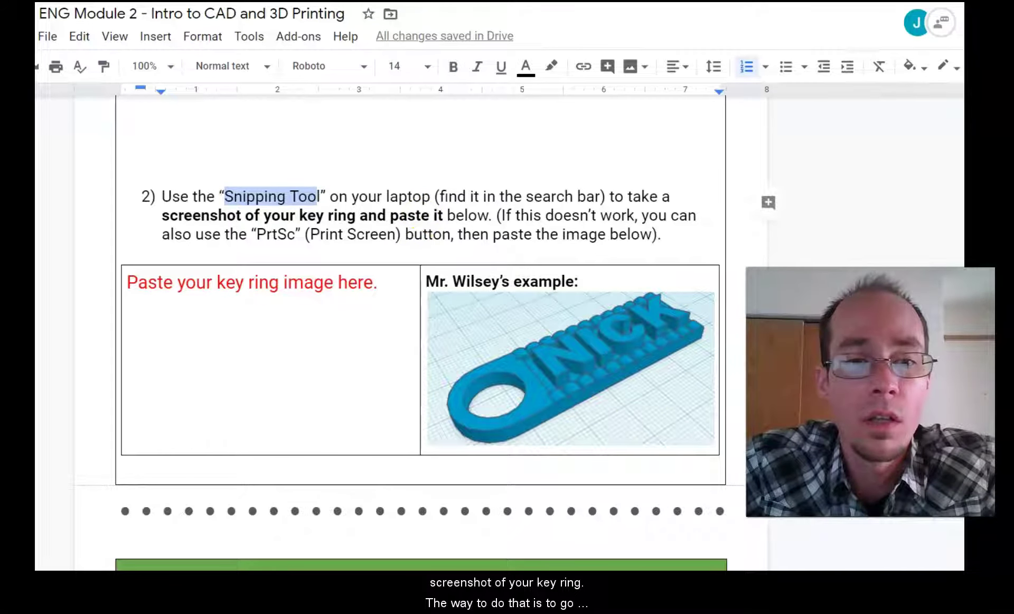
Step: Launch Snipping Tool and capture the Tinkercad workplane containing the strap model
key(super+s)
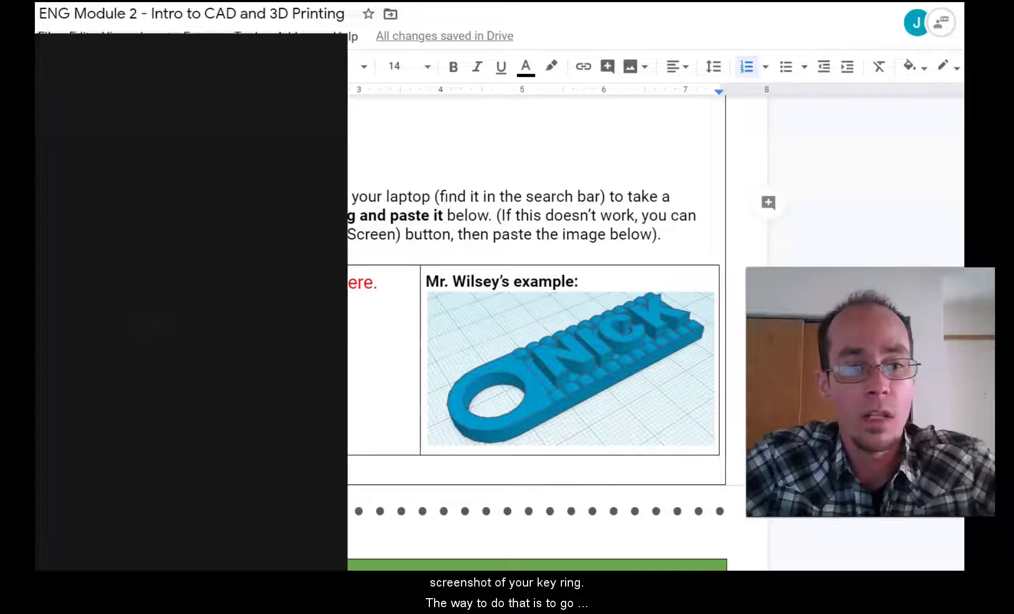
text(snipping)
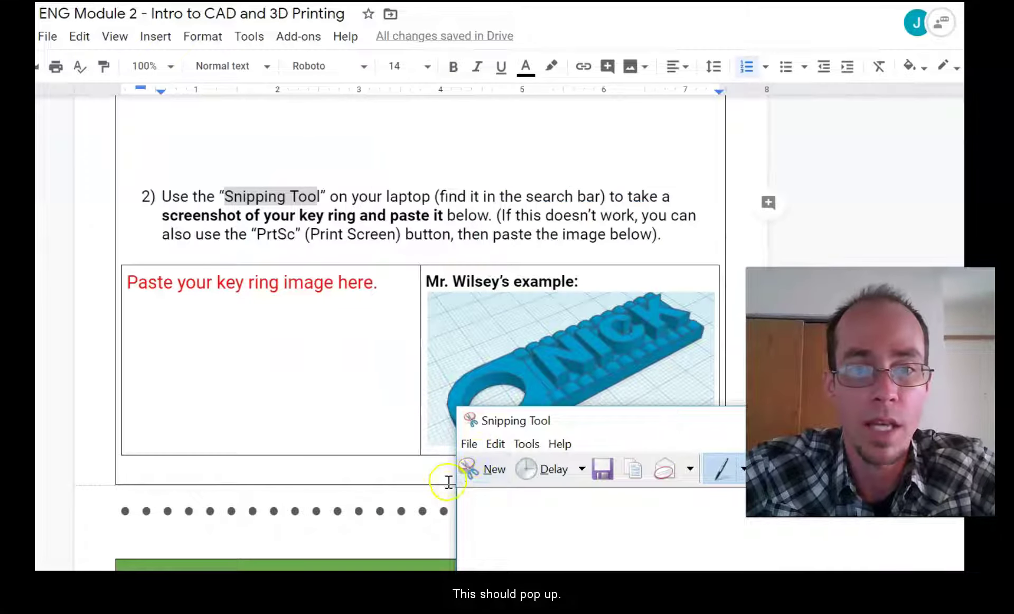
click(482, 470)
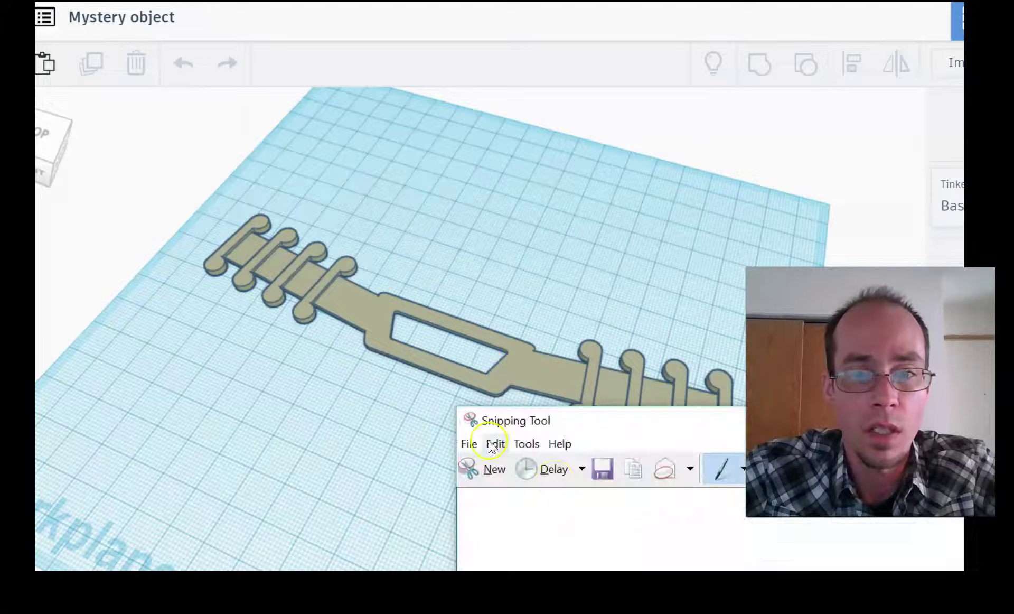
click(478, 467)
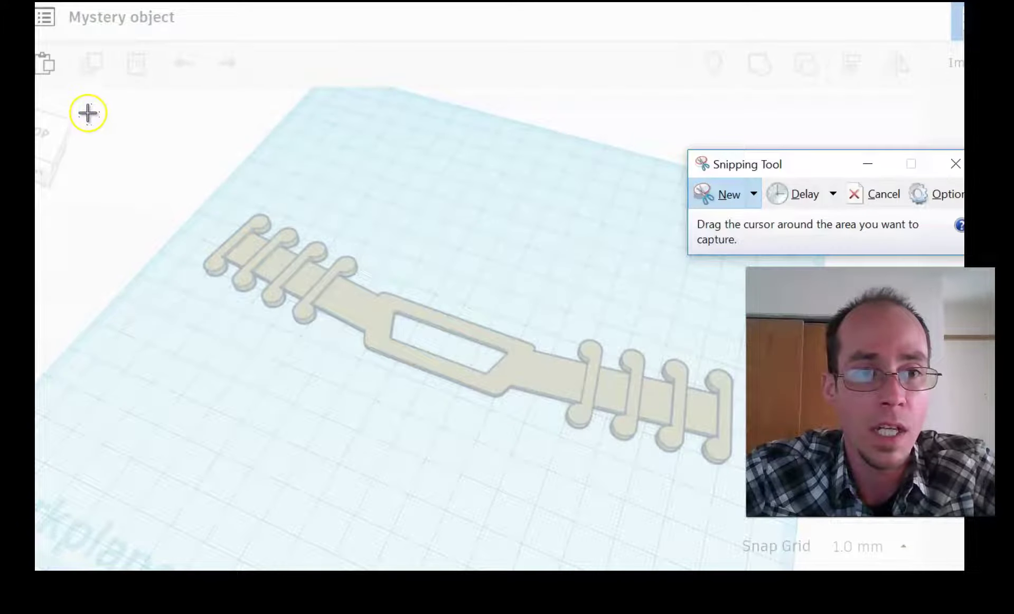
drag(87, 112, 816, 518)
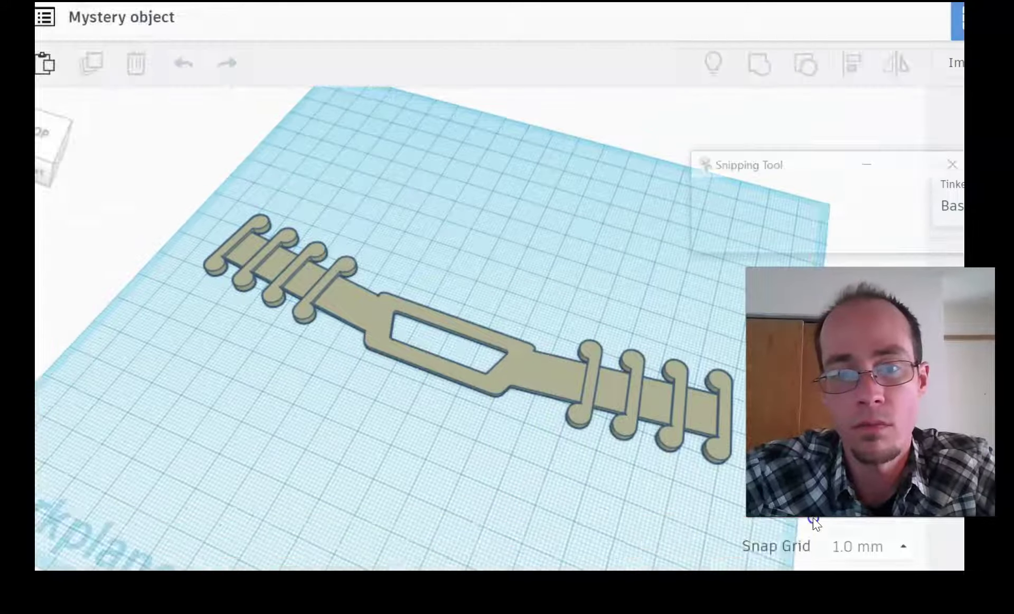
Step: Copy the snip to the clipboard and close the snip window
right_click(439, 255)
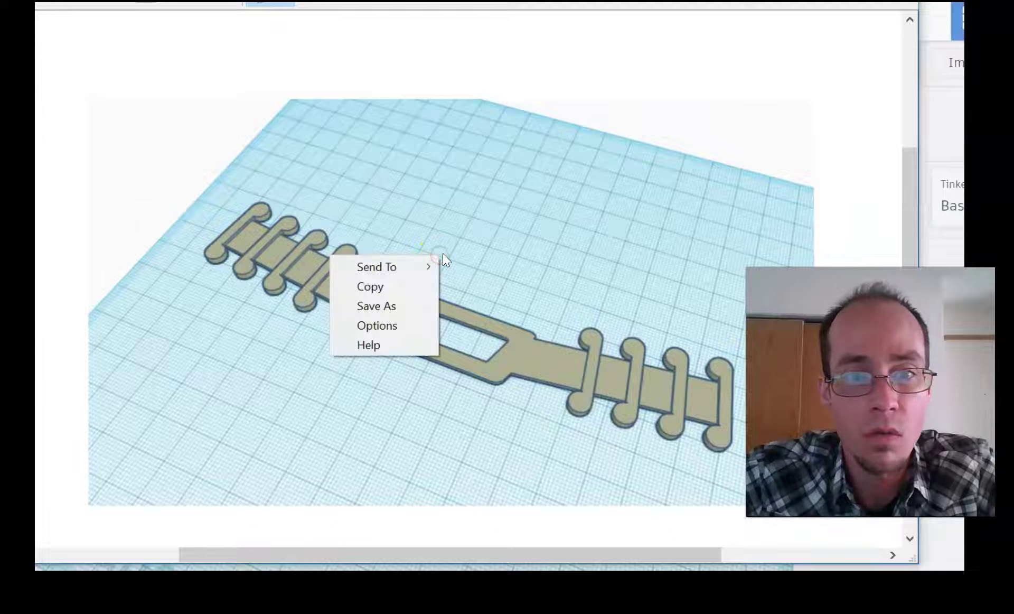
click(401, 287)
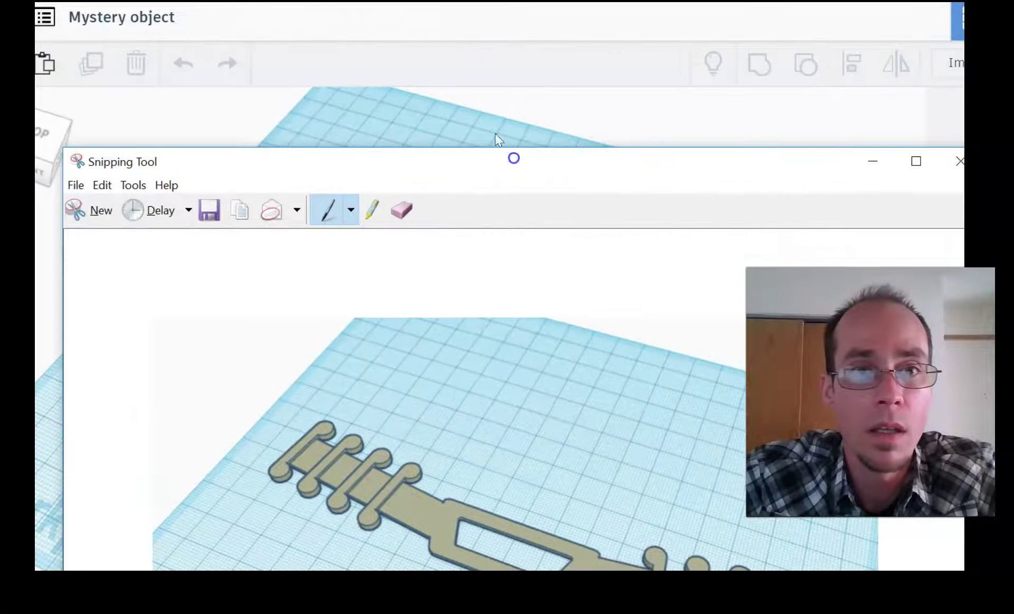
click(496, 138)
Step: Paste the snip over the 'Paste your key ring image here.' placeholder
key(alt+Tab)
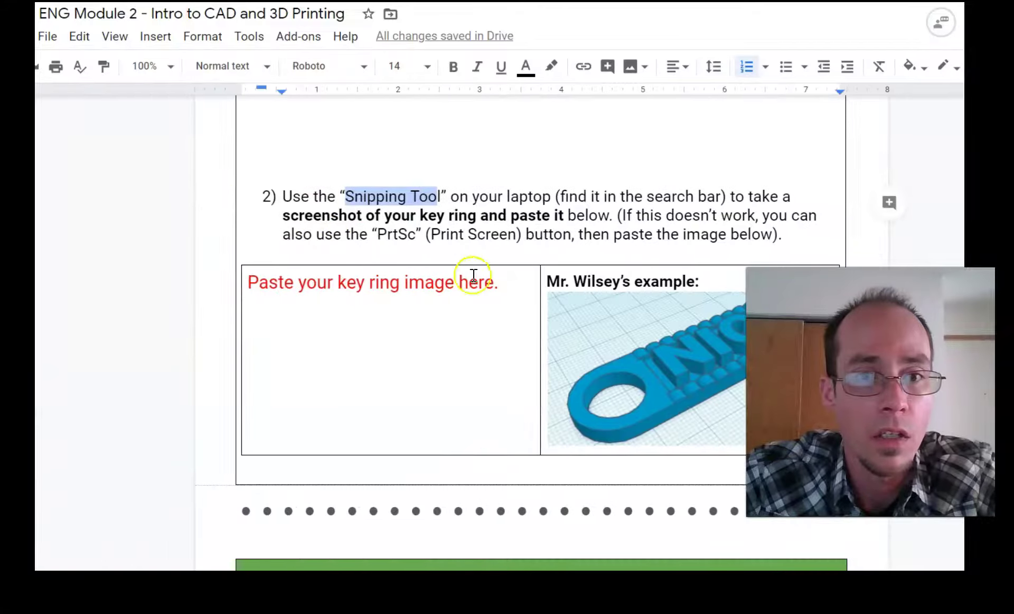
drag(498, 284, 241, 284)
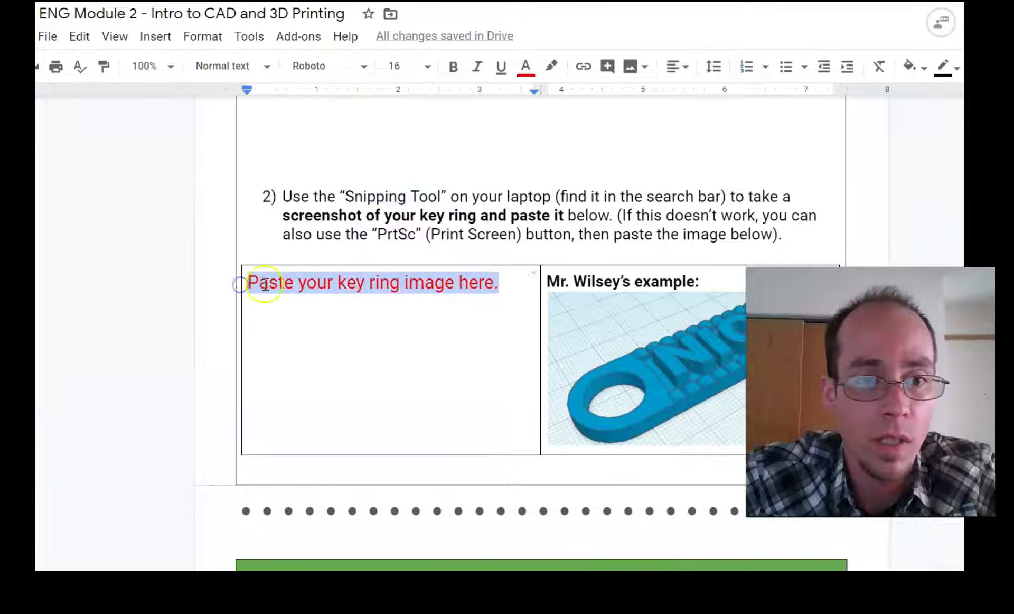
right_click(265, 284)
click(338, 110)
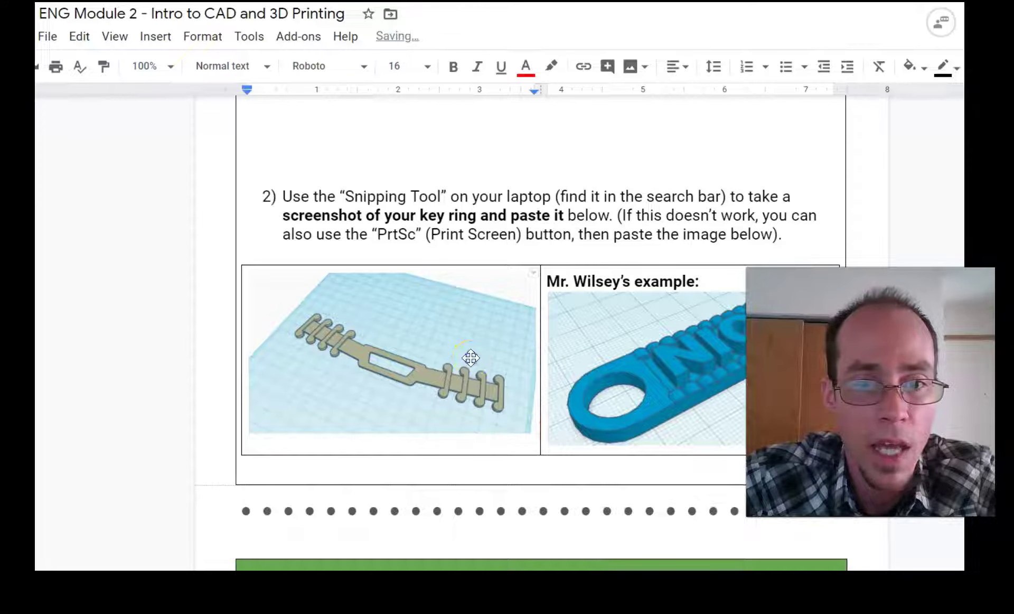
Step: Crop the pasted key-ring image's top, left, right and bottom edges
click(302, 339)
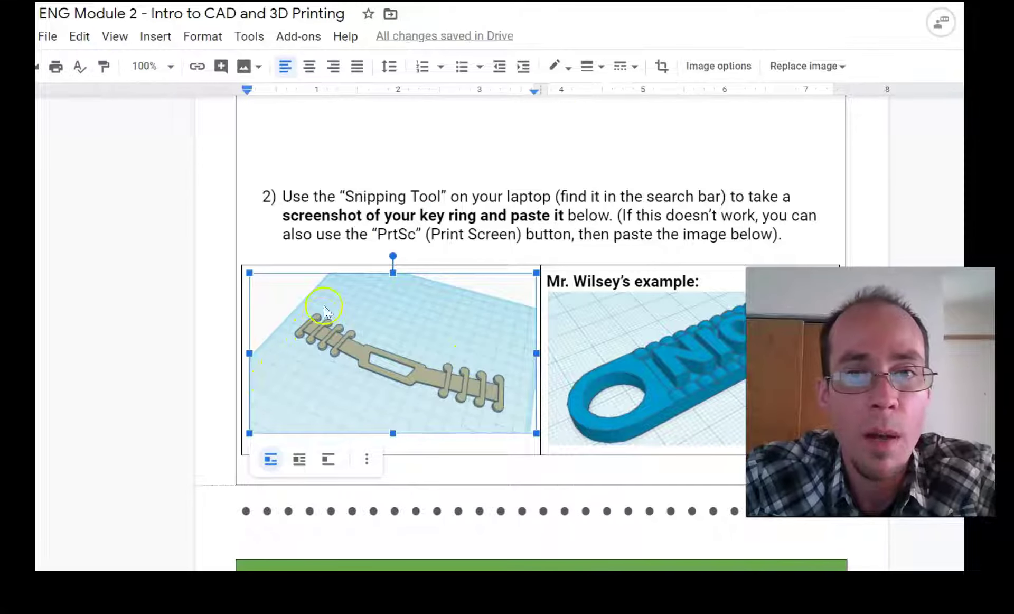
click(658, 66)
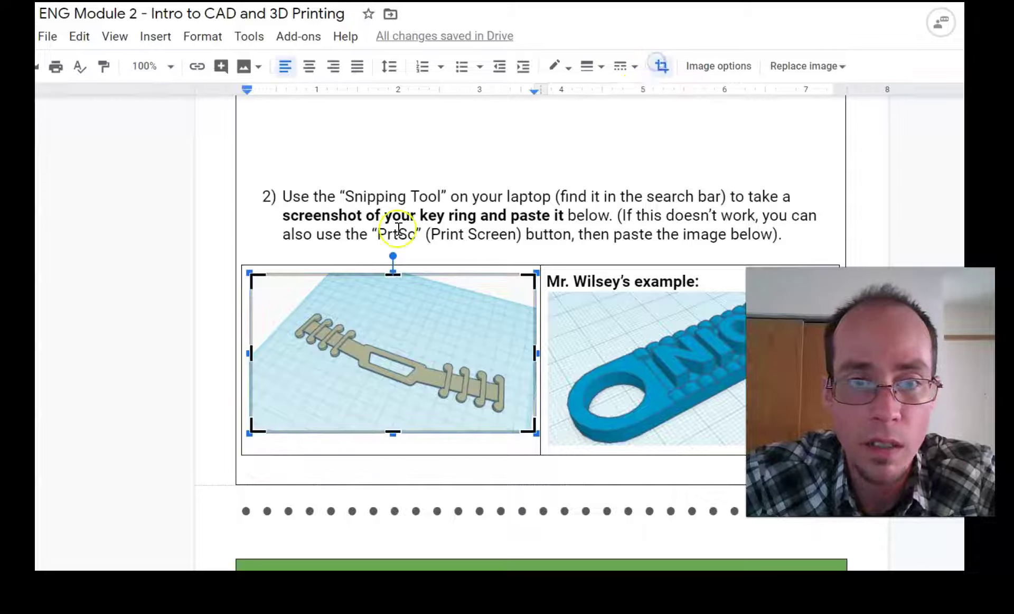
drag(266, 280, 307, 316)
drag(488, 397, 475, 384)
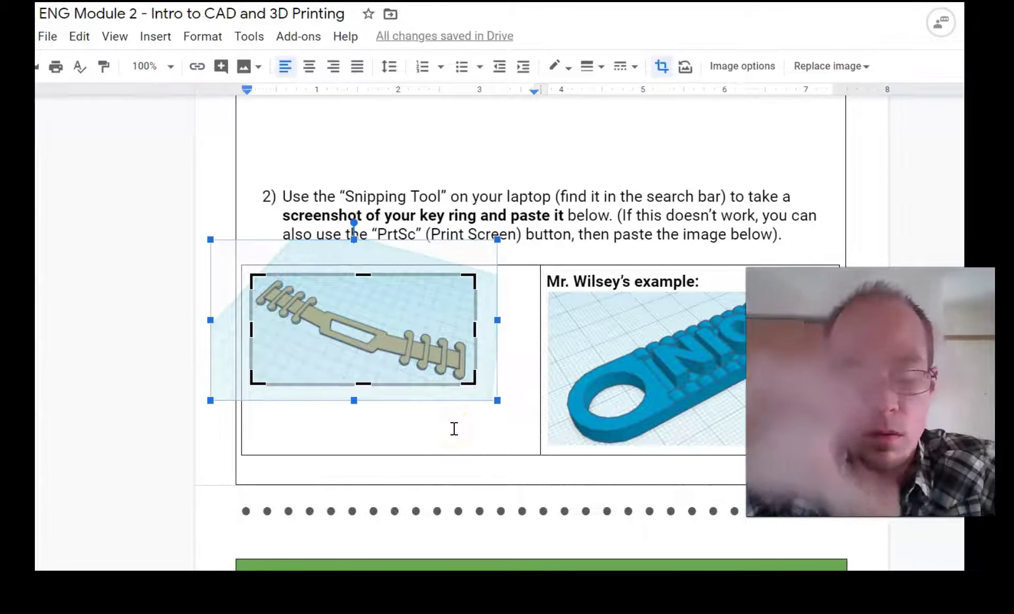
key(Return)
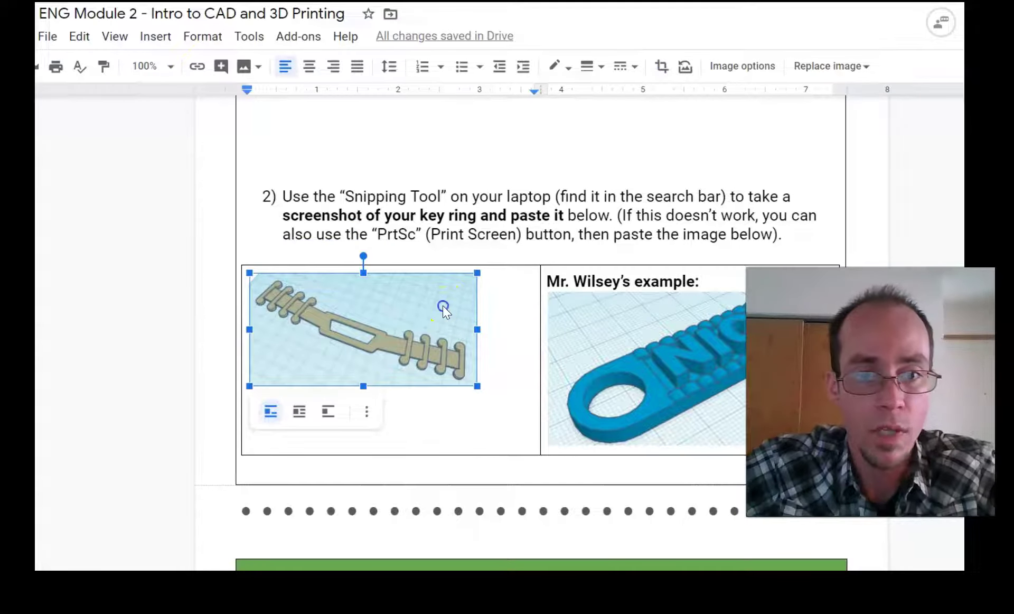
Step: Undo the crop and the paste to restore the placeholder text
click(460, 226)
key(ctrl+z)
click(374, 375)
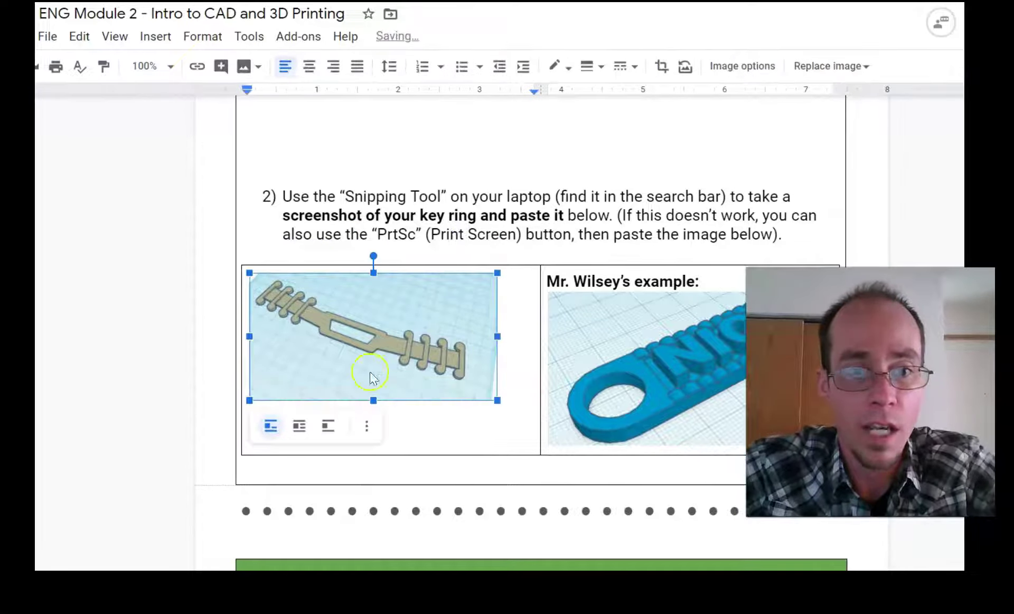
key(ctrl+z)
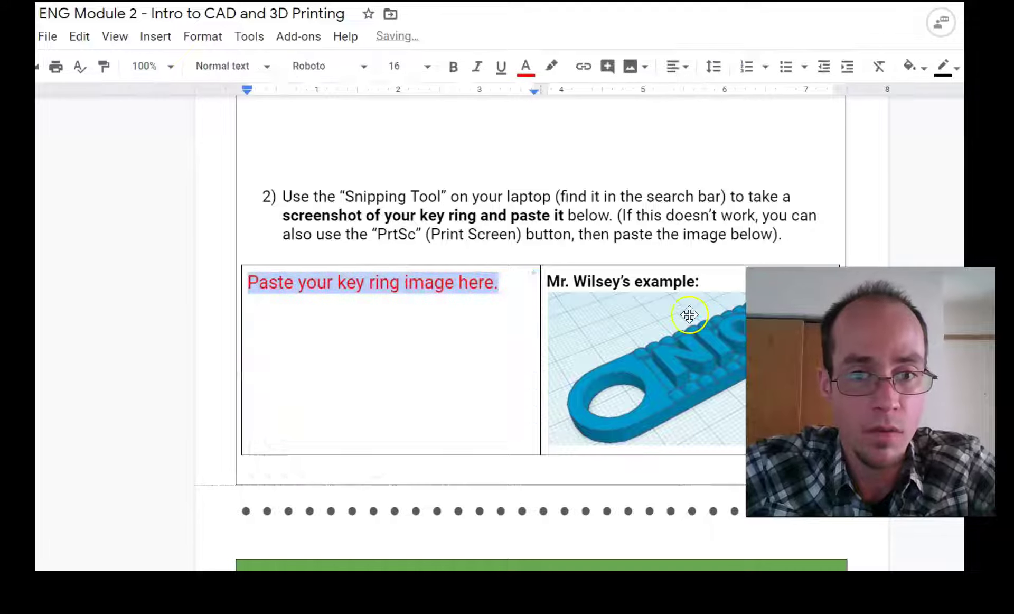
Step: Highlight the red response placeholders while moving through Explain/Elaborate and Supplemental Resources
click(392, 310)
drag(331, 292, 454, 292)
scroll(396, 333, down, 7)
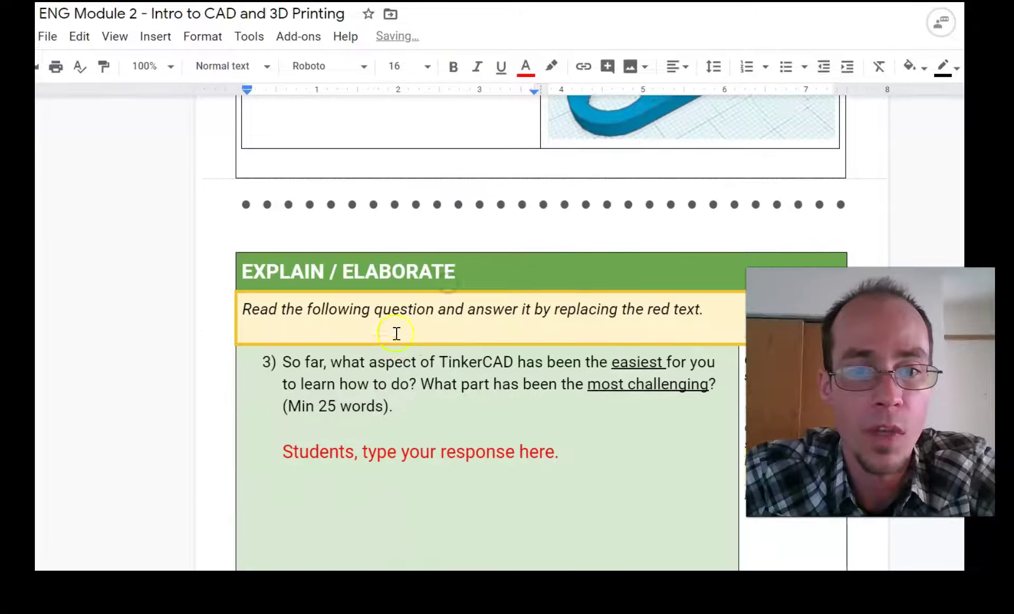
drag(572, 287, 282, 286)
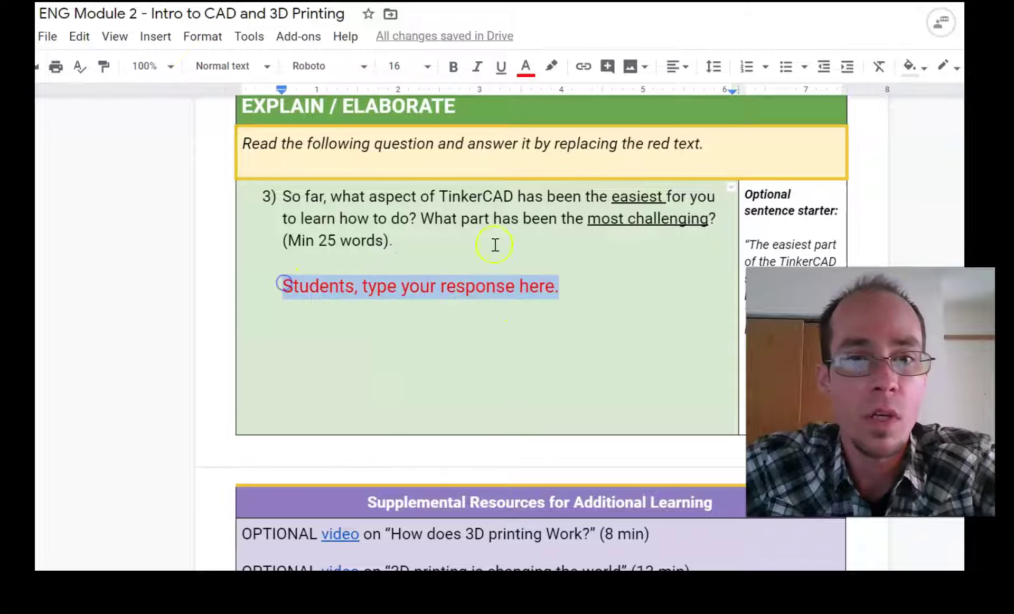
scroll(533, 249, down, 6)
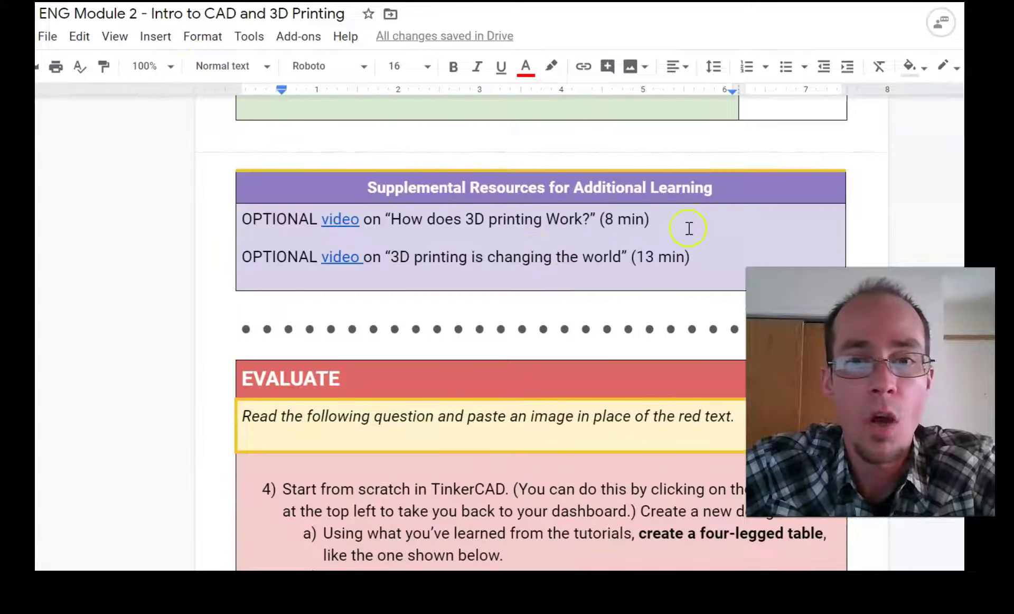
drag(695, 263, 262, 219)
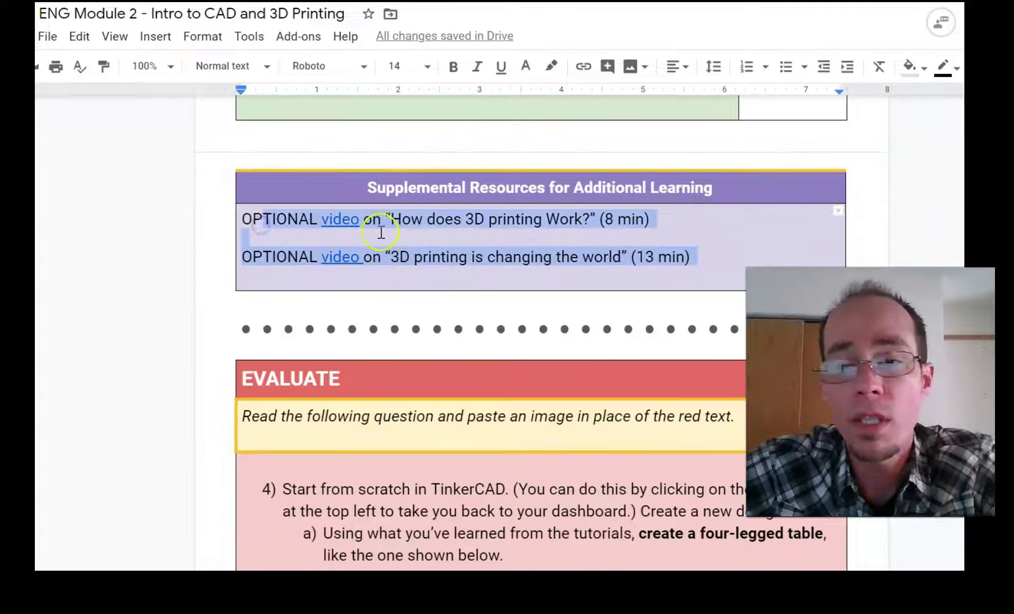
scroll(472, 238, down, 6)
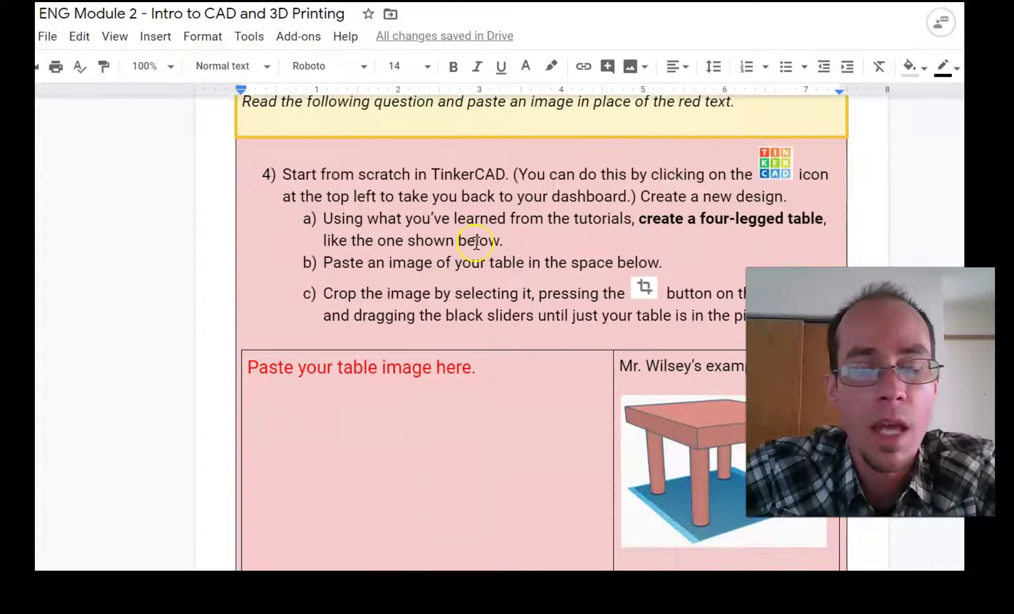
Step: In EVALUATE, inspect the example table image and highlight the red table image placeholder
click(369, 373)
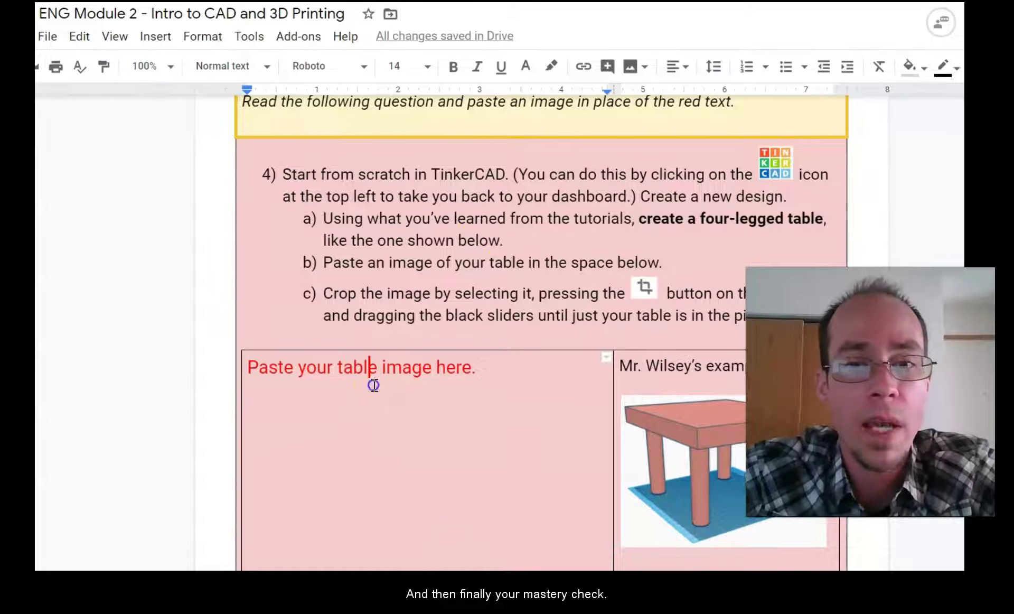
click(718, 446)
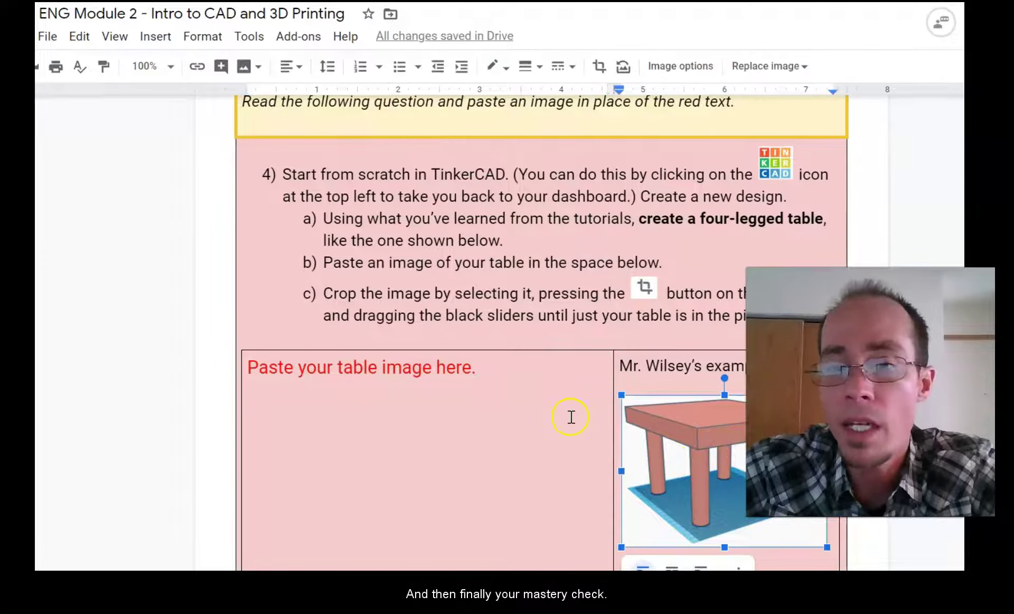
scroll(566, 414, down, 3)
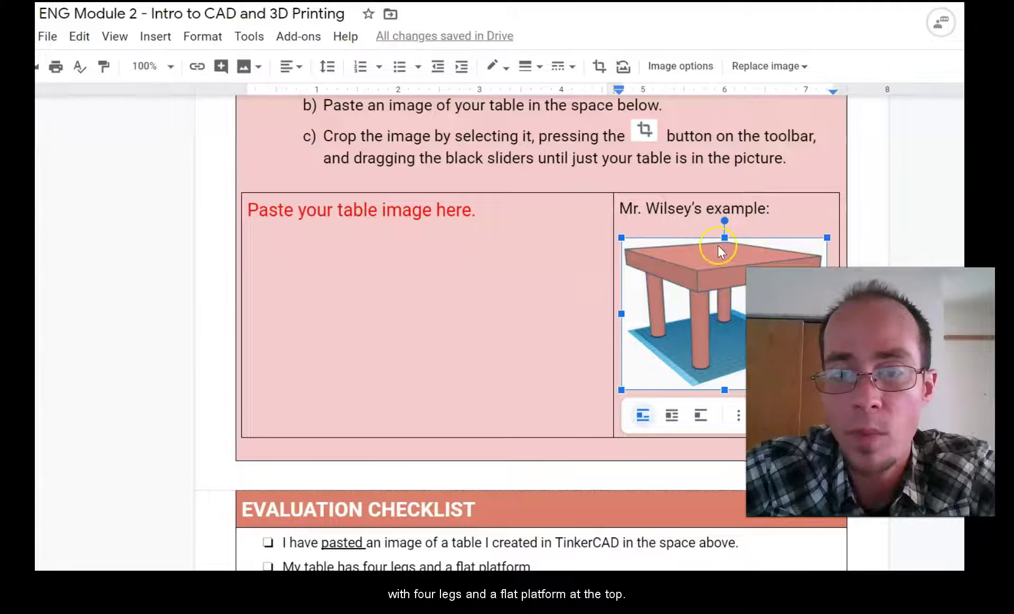
scroll(476, 302, up, 3)
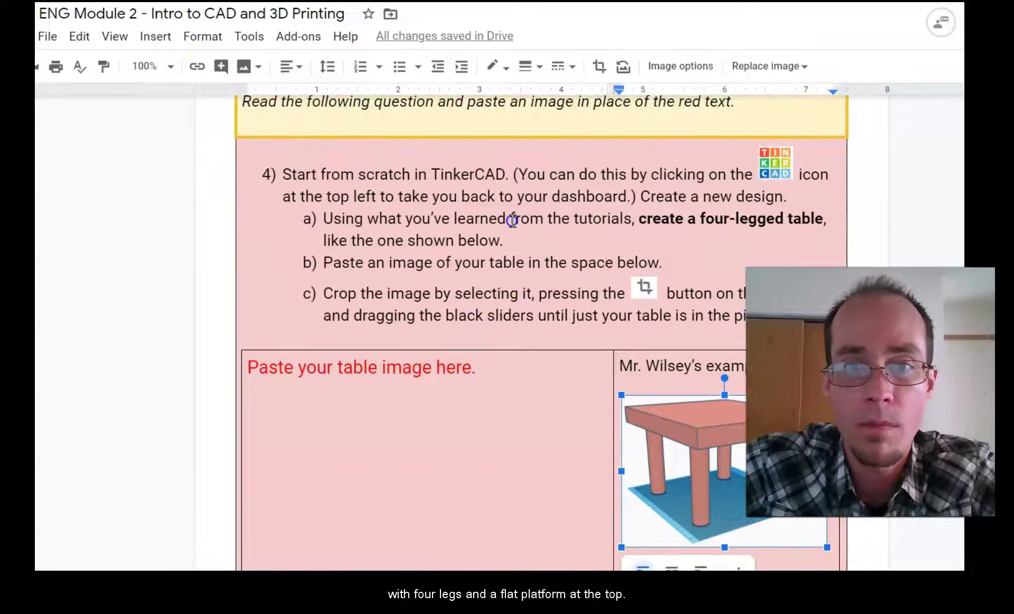
click(710, 347)
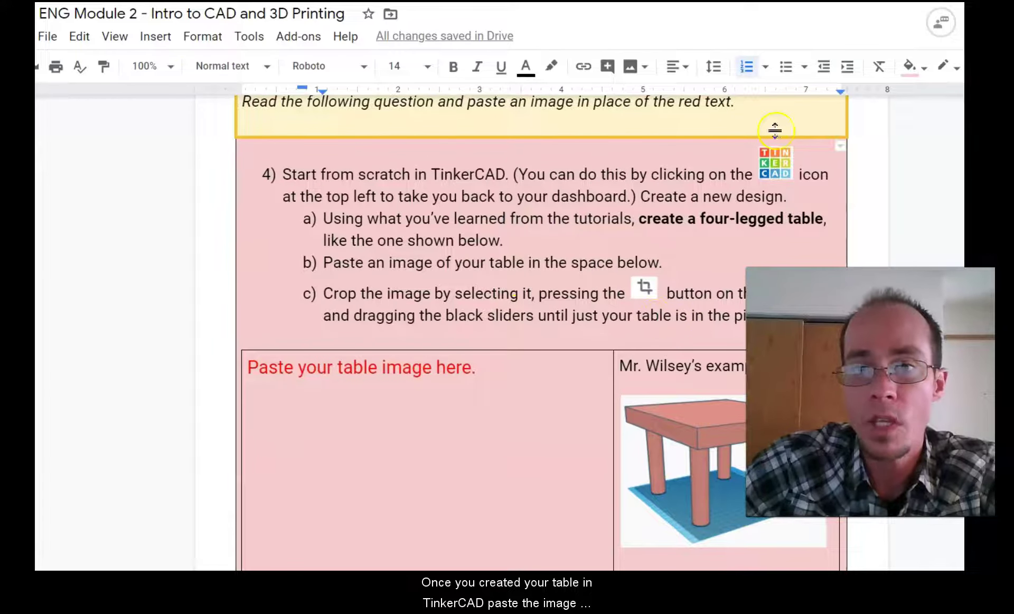
drag(496, 373, 253, 370)
scroll(393, 264, down, 9)
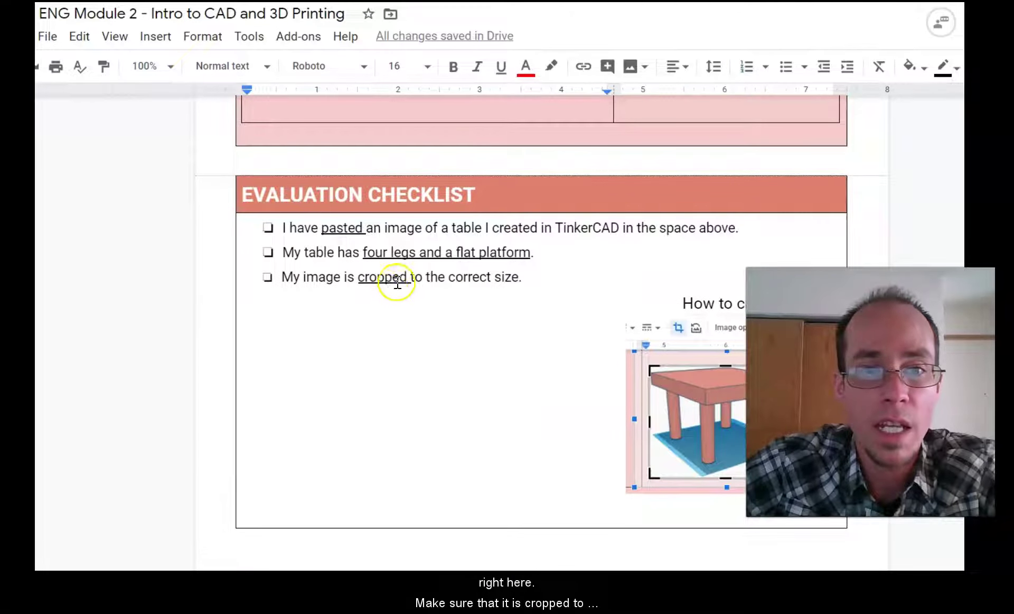
double_click(384, 278)
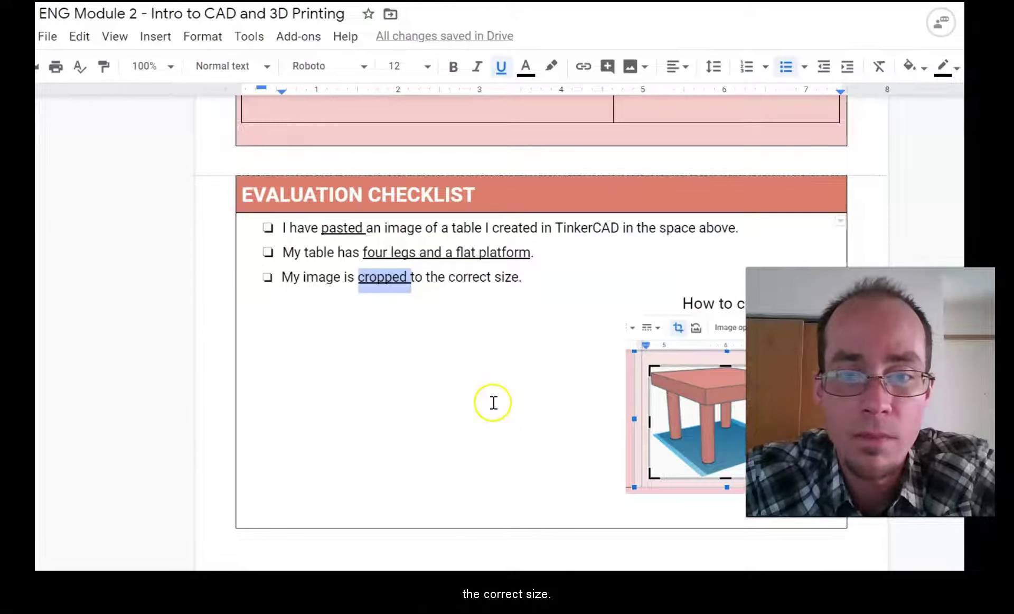
scroll(492, 401, down, 3)
scroll(499, 393, up, 3)
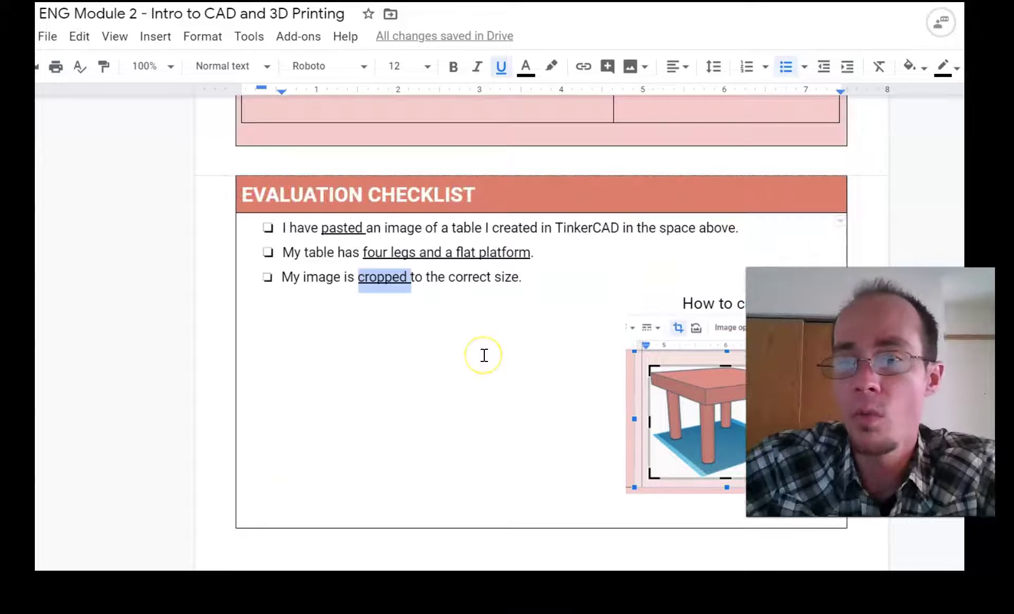
scroll(413, 421, down, 10)
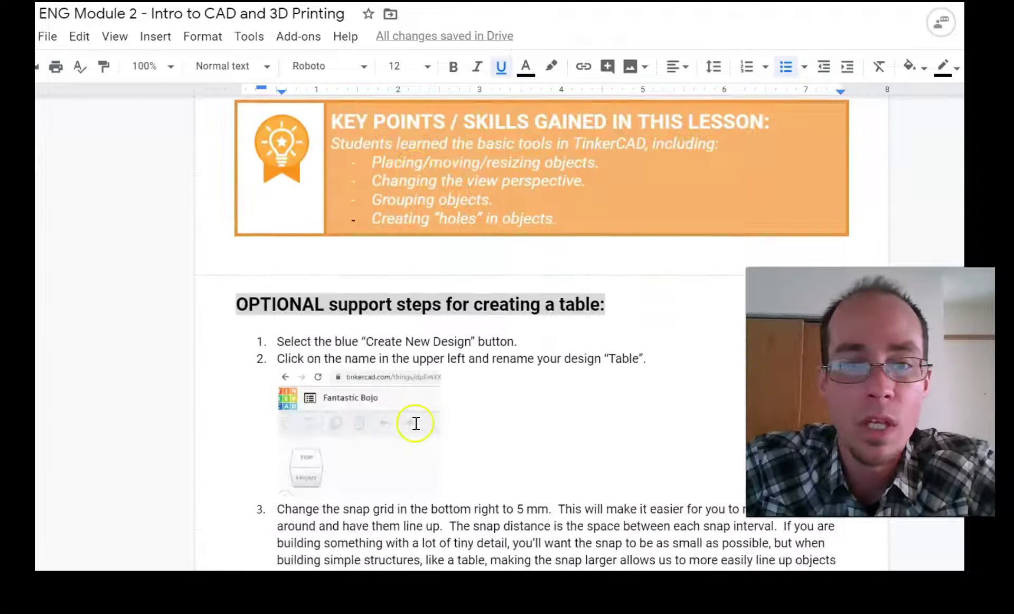
drag(396, 232, 549, 393)
click(531, 400)
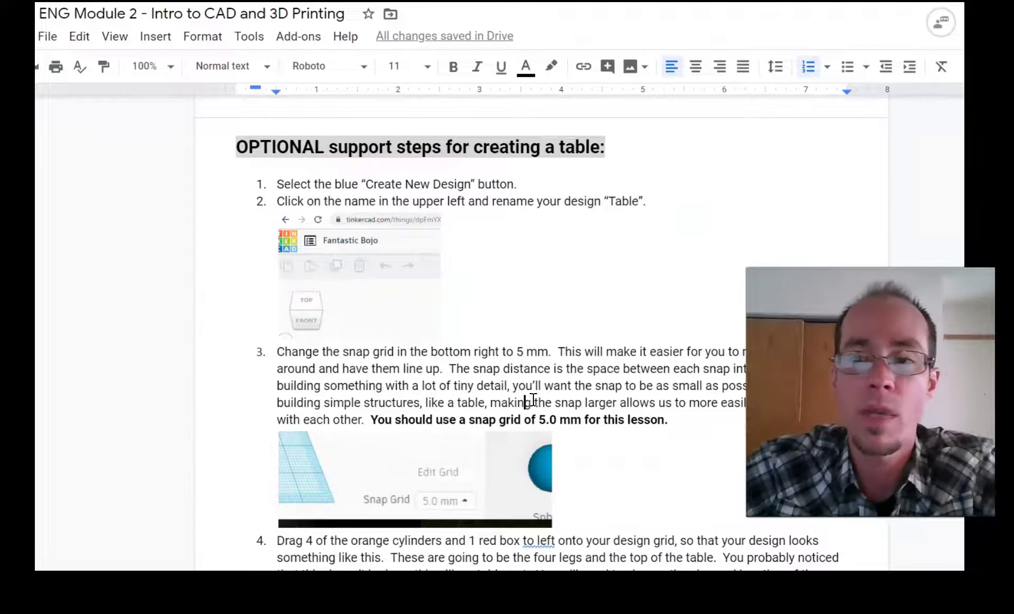
scroll(524, 406, up, 9)
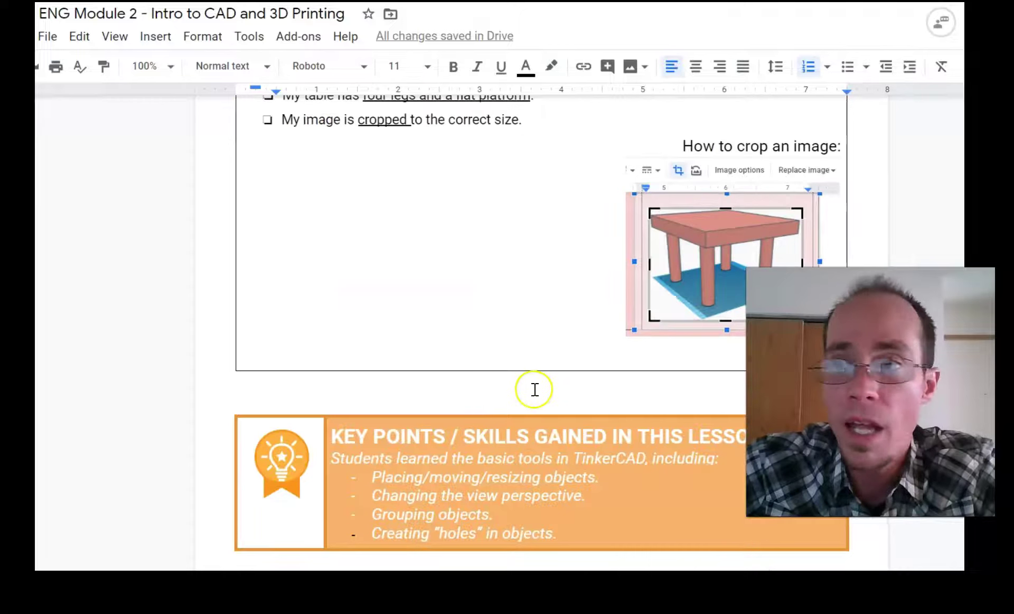
scroll(627, 317, up, 3)
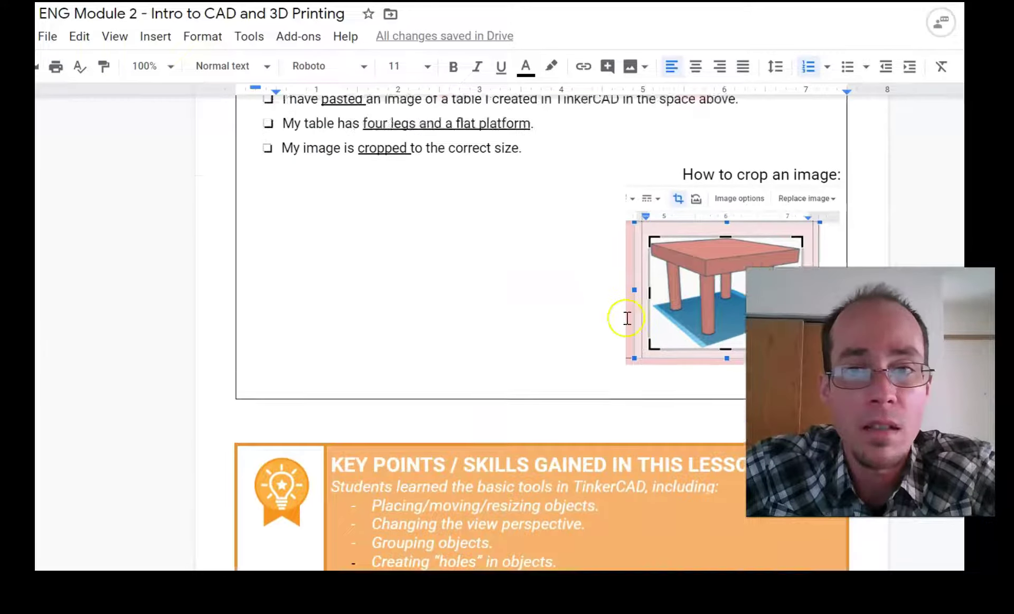
click(511, 294)
scroll(528, 338, up, 3)
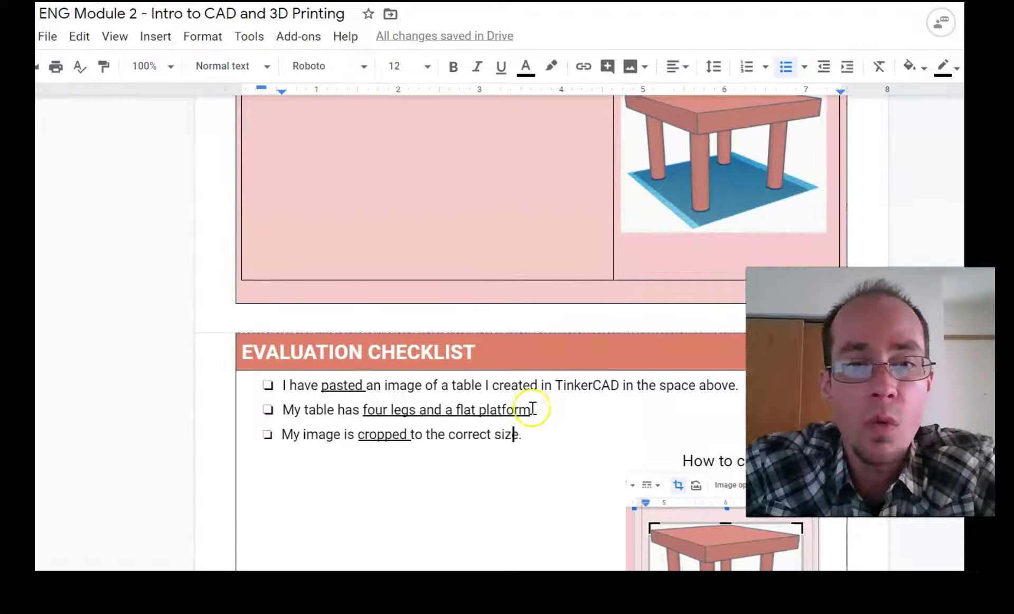
scroll(528, 412, down, 3)
scroll(531, 430, up, 9)
scroll(539, 446, up, 2)
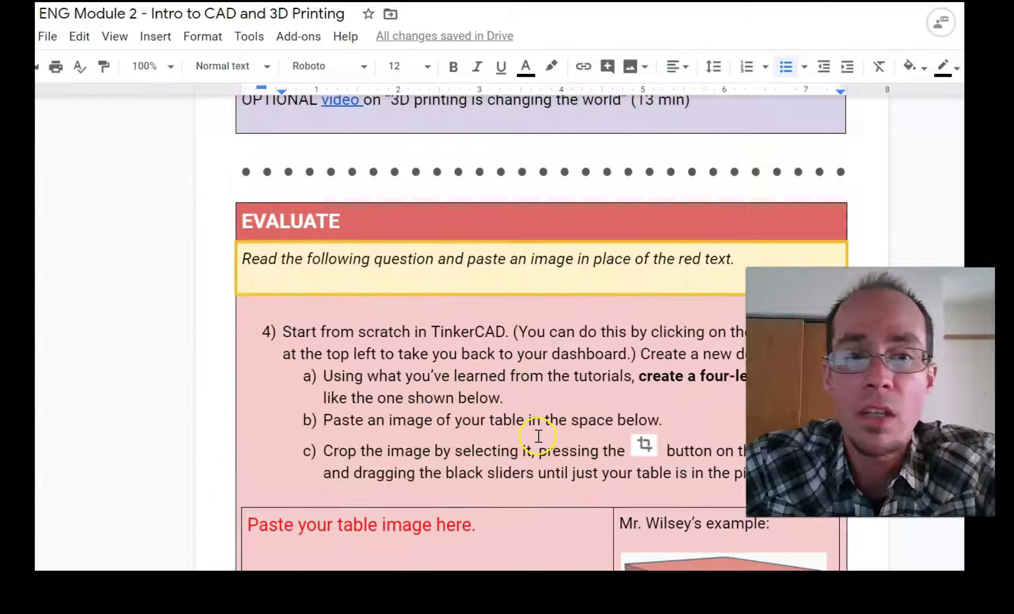